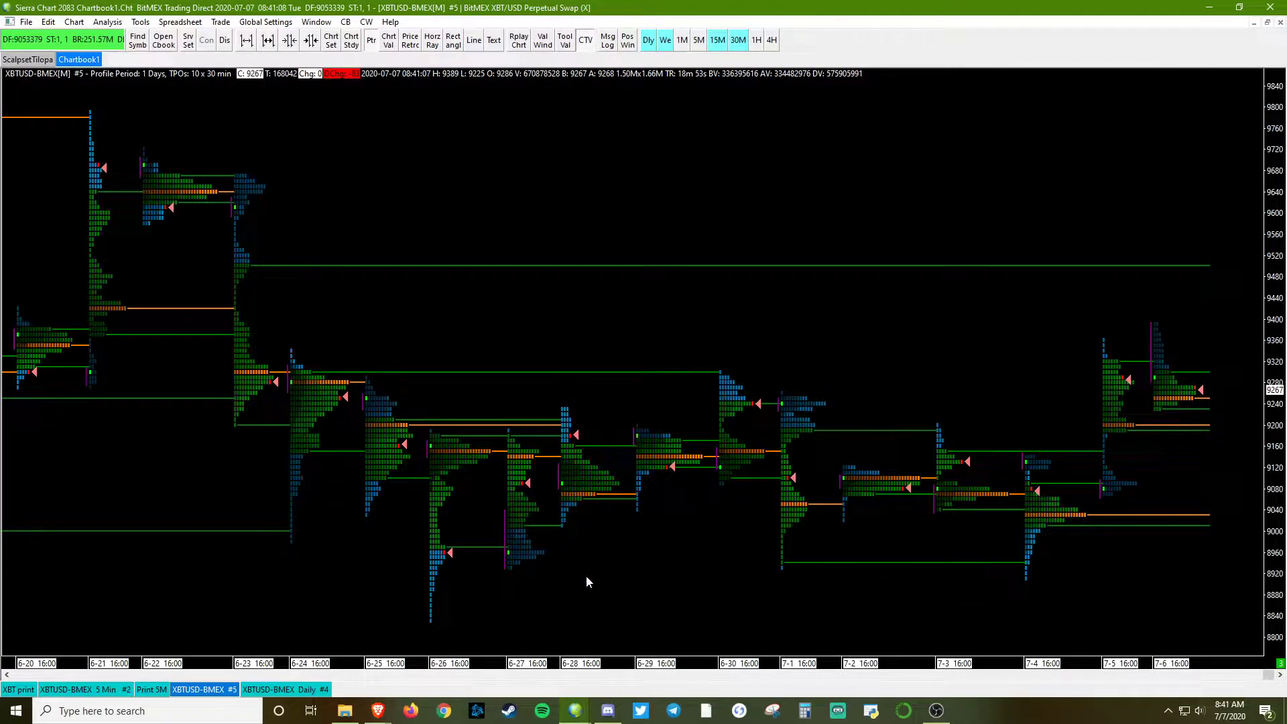
# Step: Open the XBTUSD-BMEX.dly historical daily chart
pyautogui.click(26, 22)
pyautogui.click(78, 36)
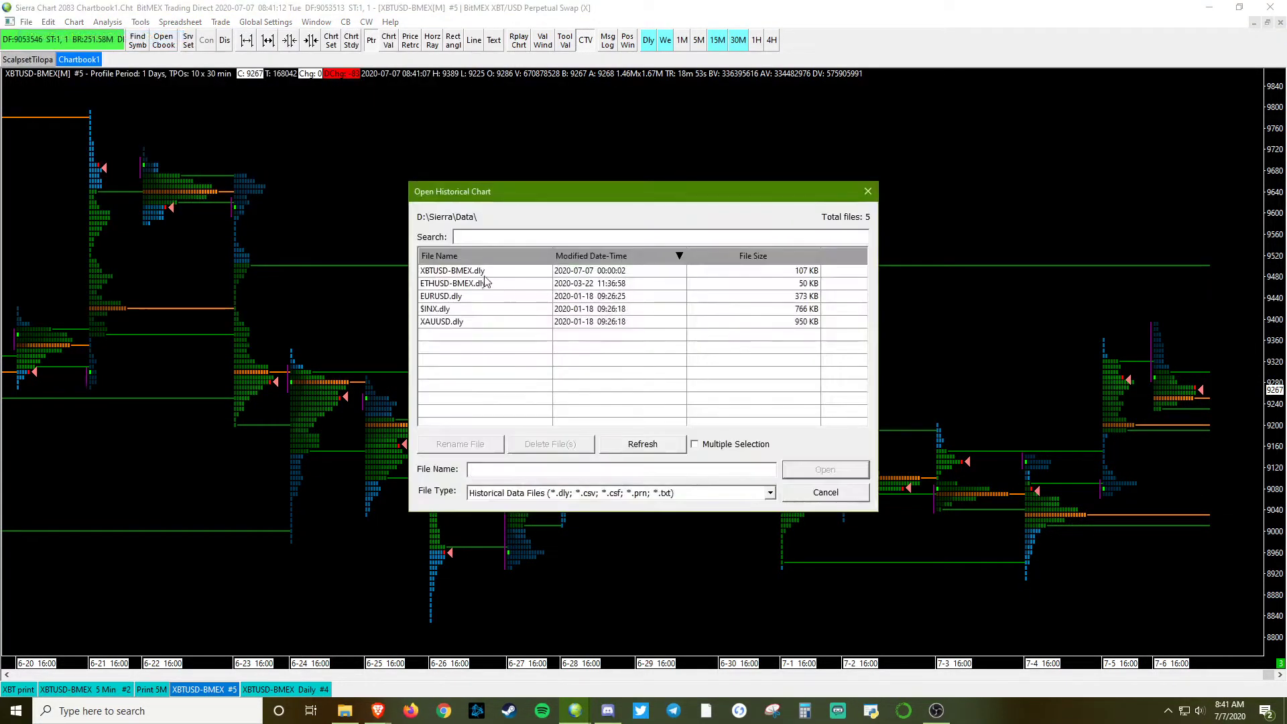
pyautogui.doubleClick(454, 278)
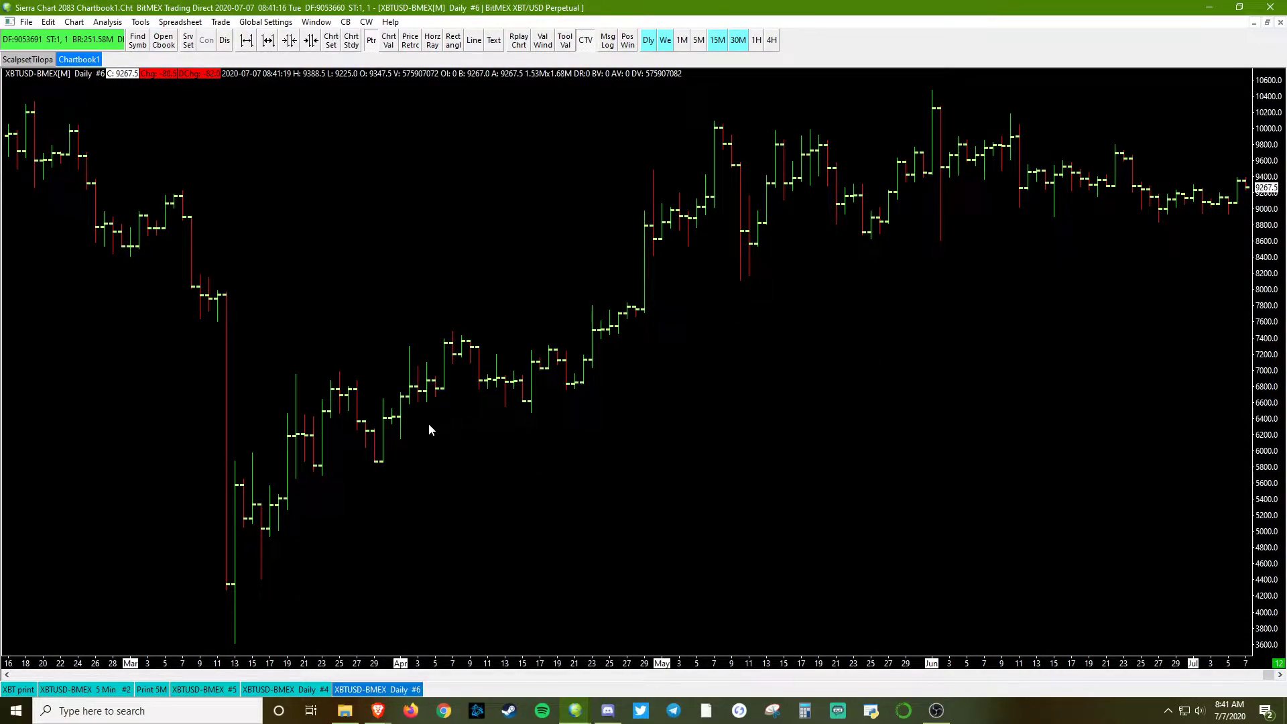
# Step: Add the TPO Profile Chart study to the XBTUSD-BMEX chart
pyautogui.press('F6')
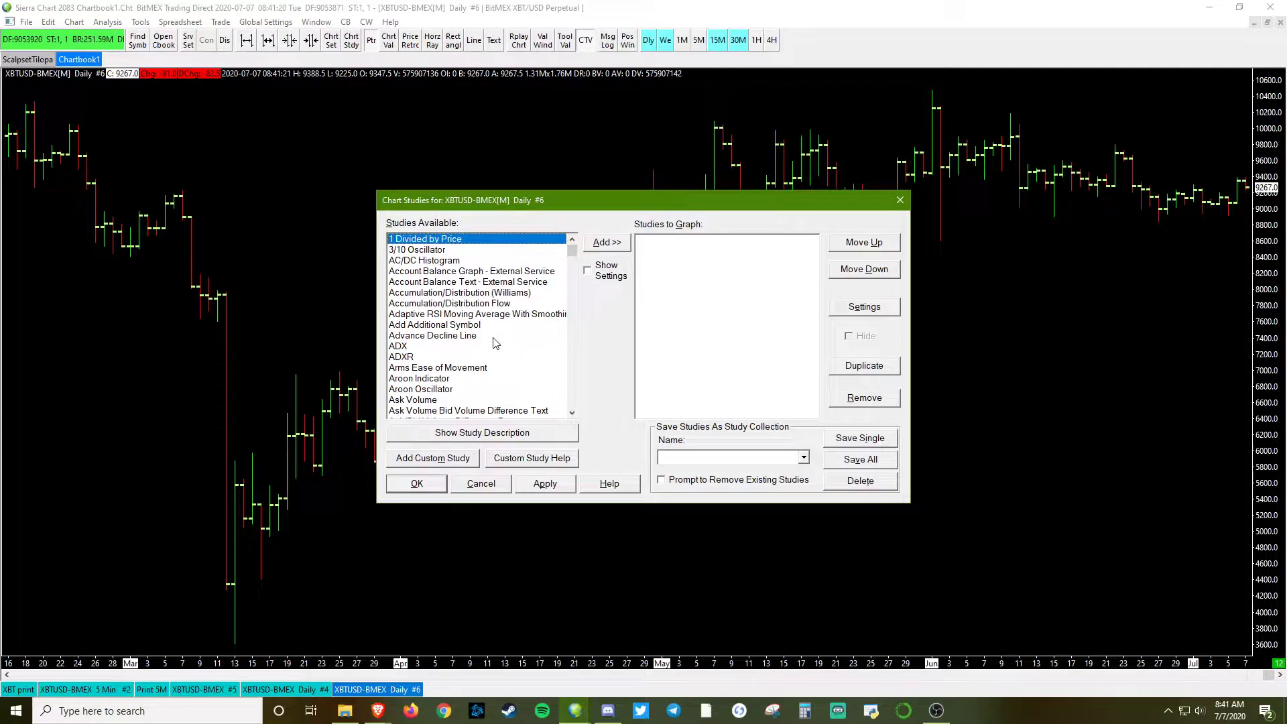
pyautogui.write('tpo')
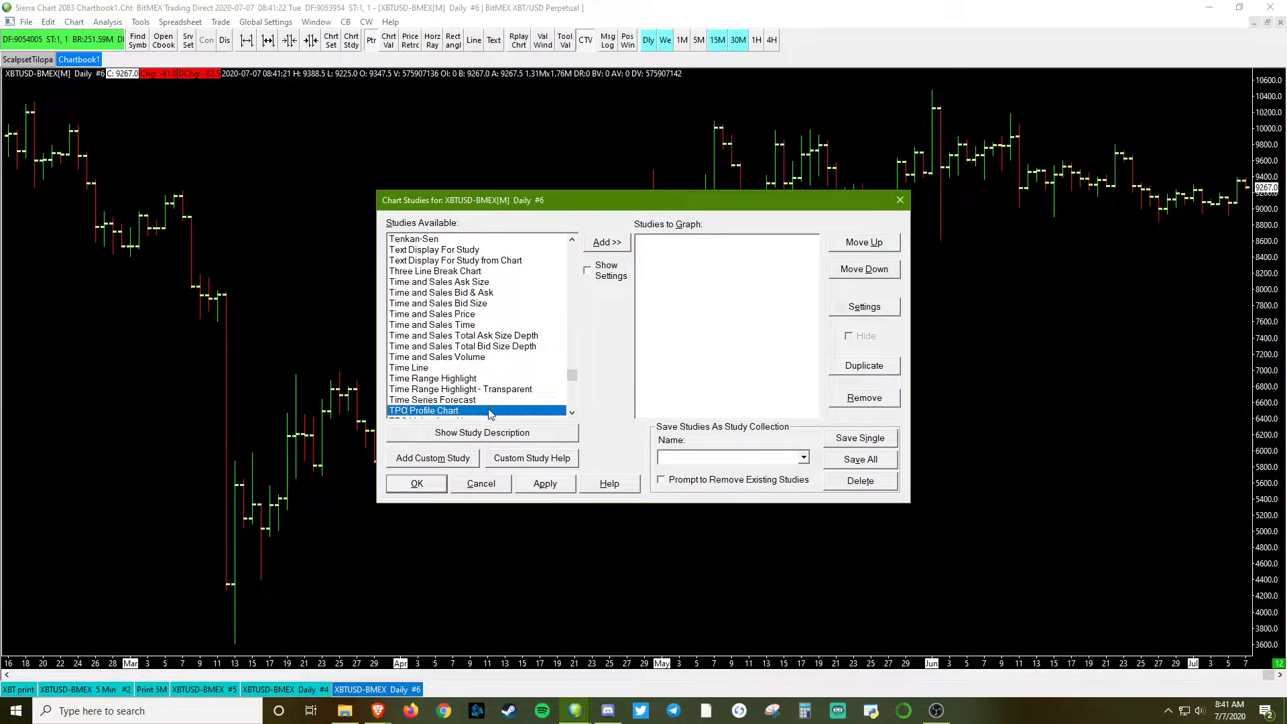
pyautogui.doubleClick(490, 411)
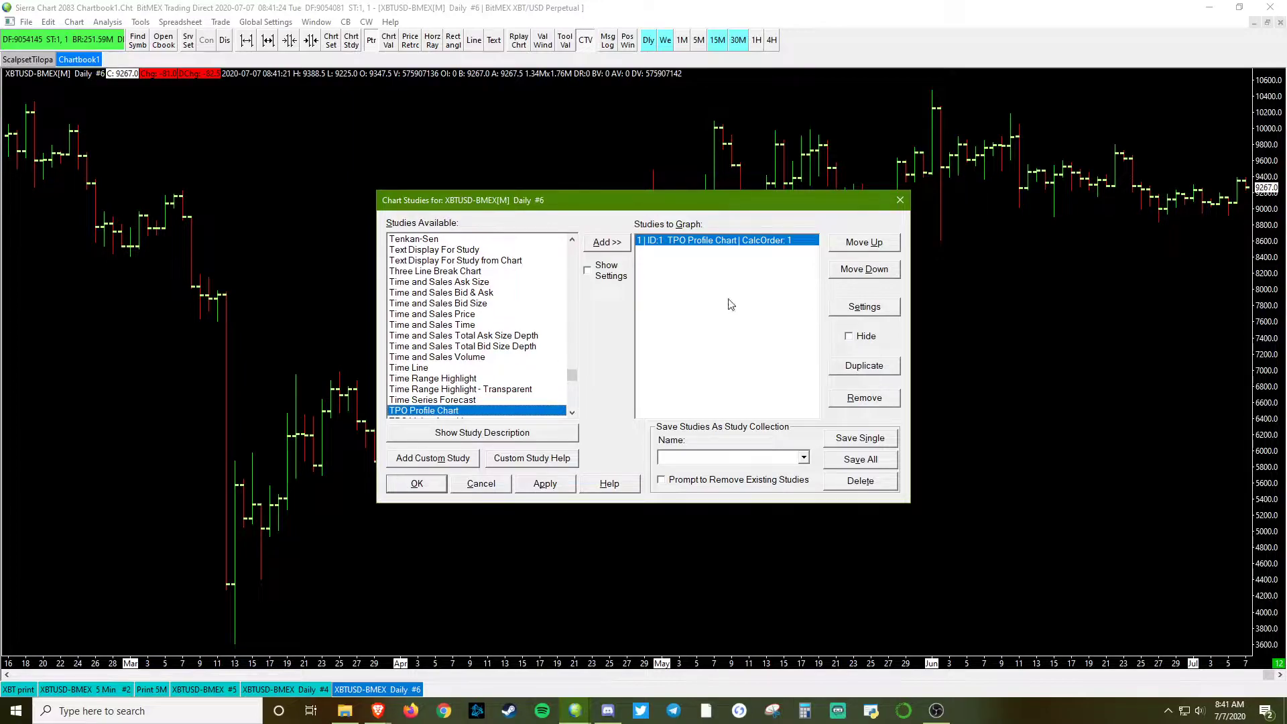
pyautogui.click(545, 484)
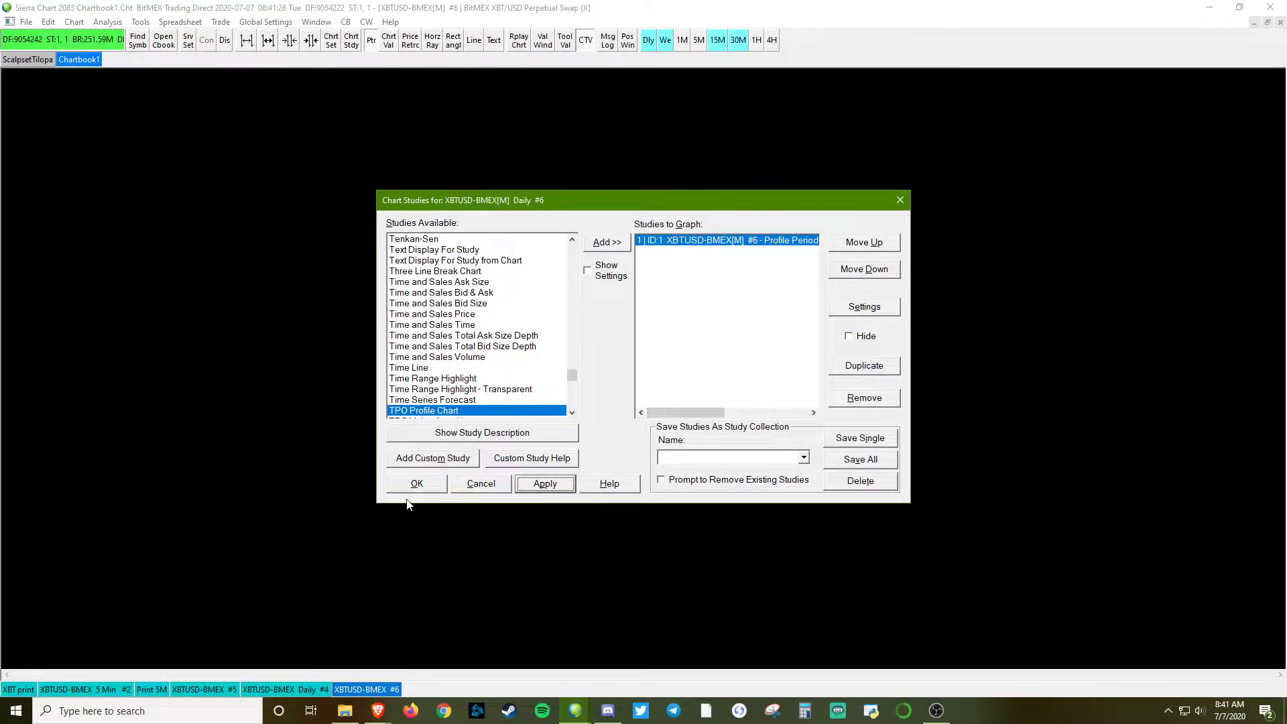
pyautogui.click(416, 484)
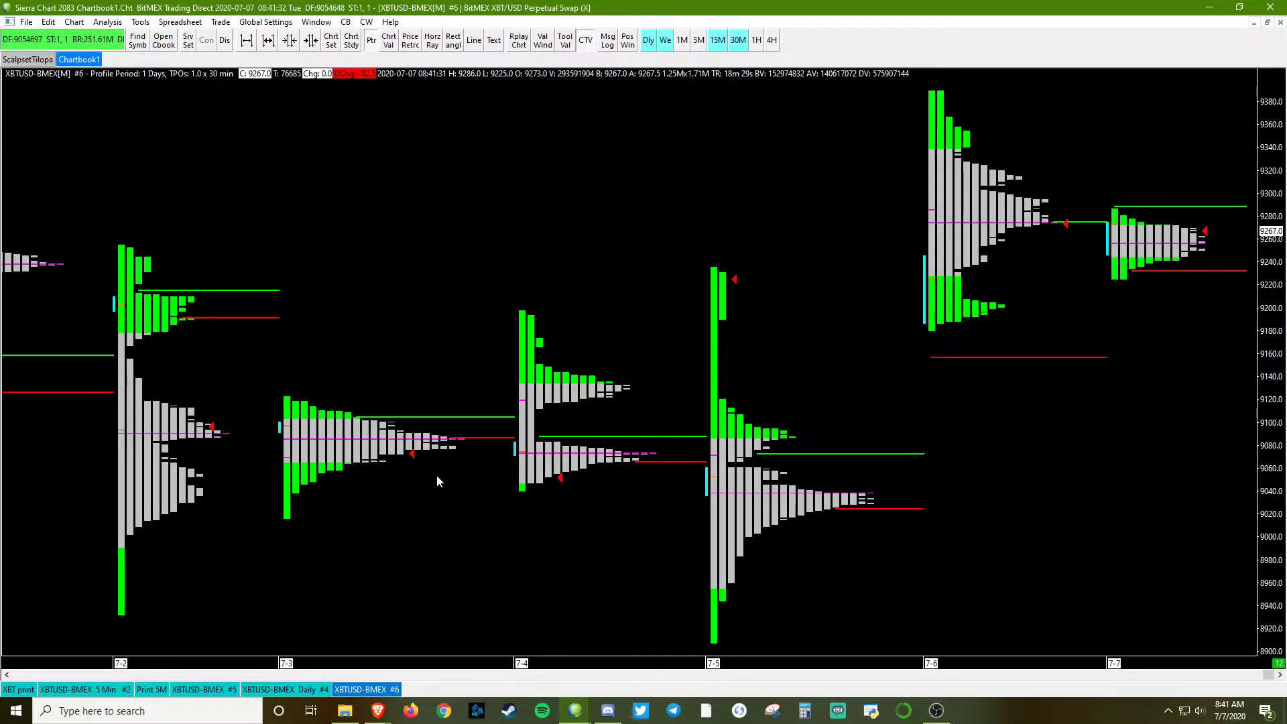
# Step: In Chart Settings, set tick size 10, price display format 1, and session 16:00:00–15:59:59
pyautogui.press('F5')
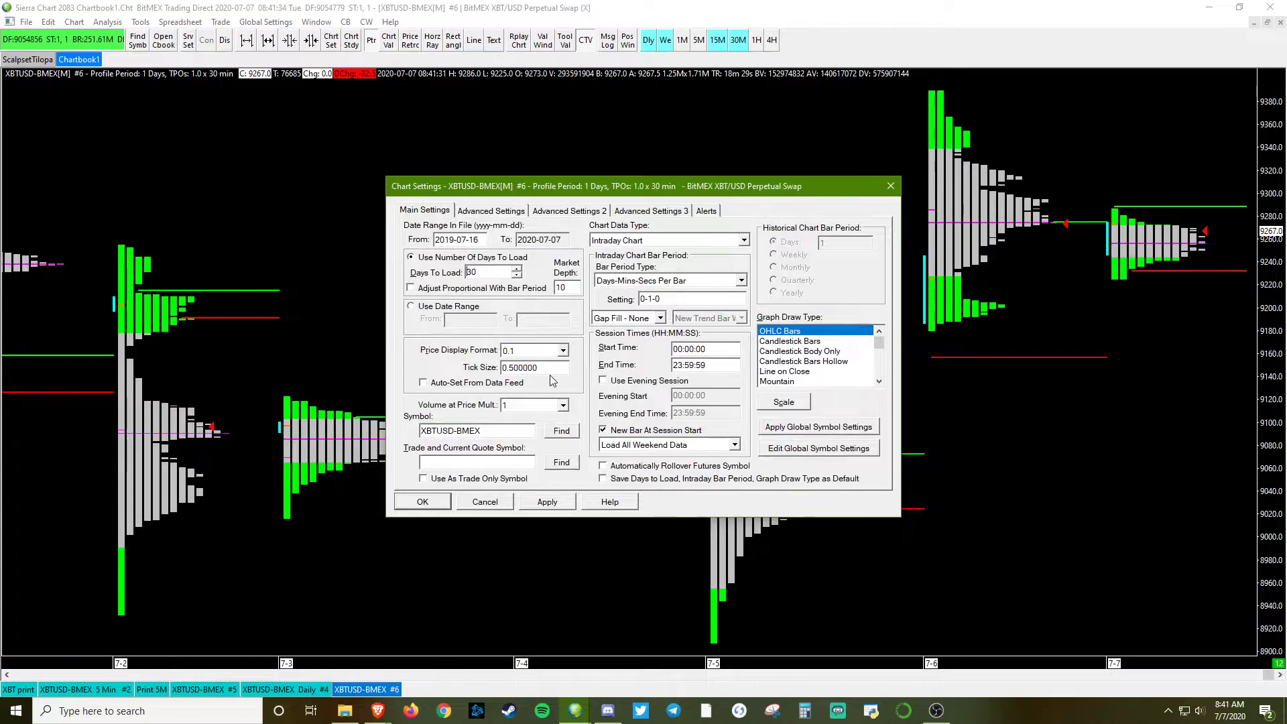
pyautogui.write('10')
pyautogui.click(563, 350)
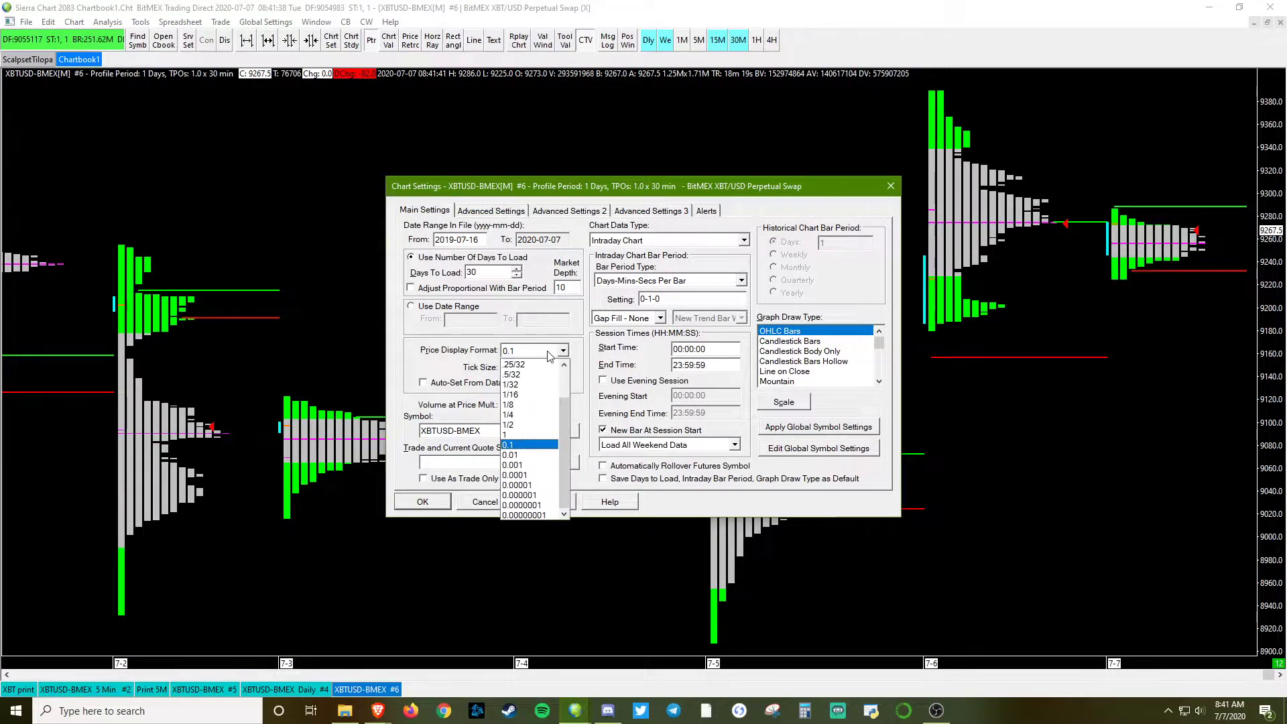
pyautogui.click(531, 444)
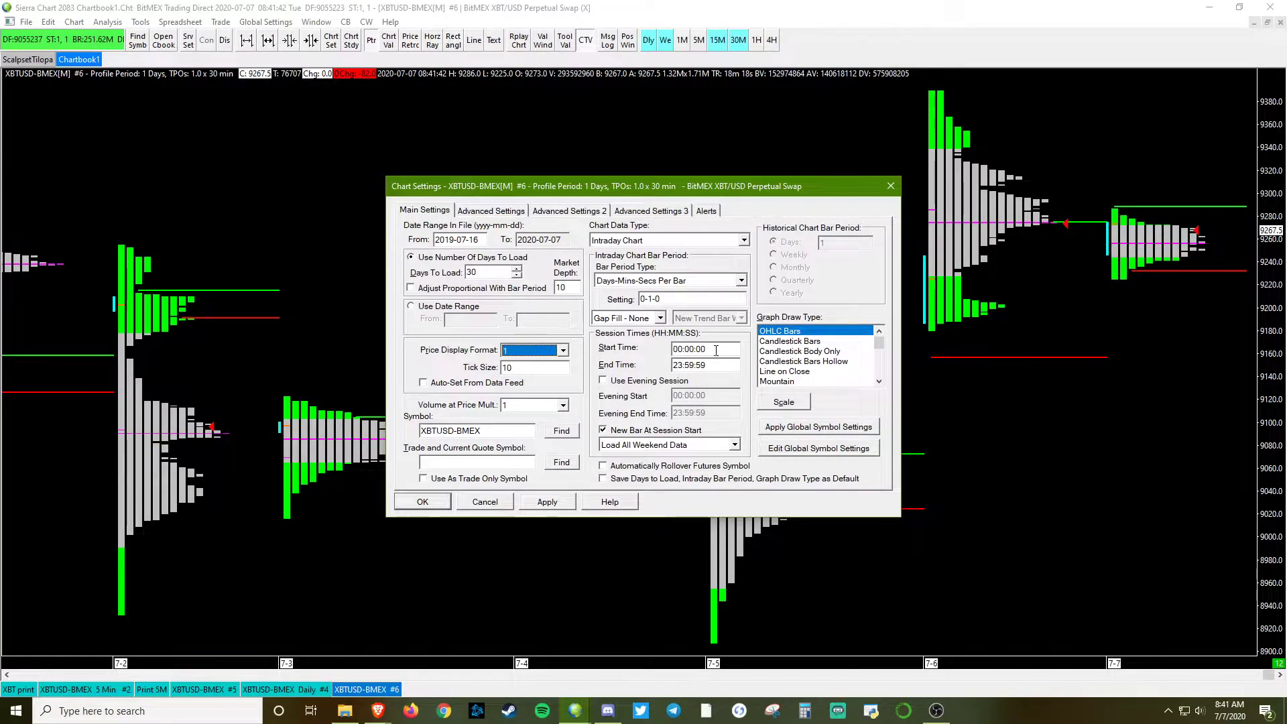
pyautogui.click(687, 349)
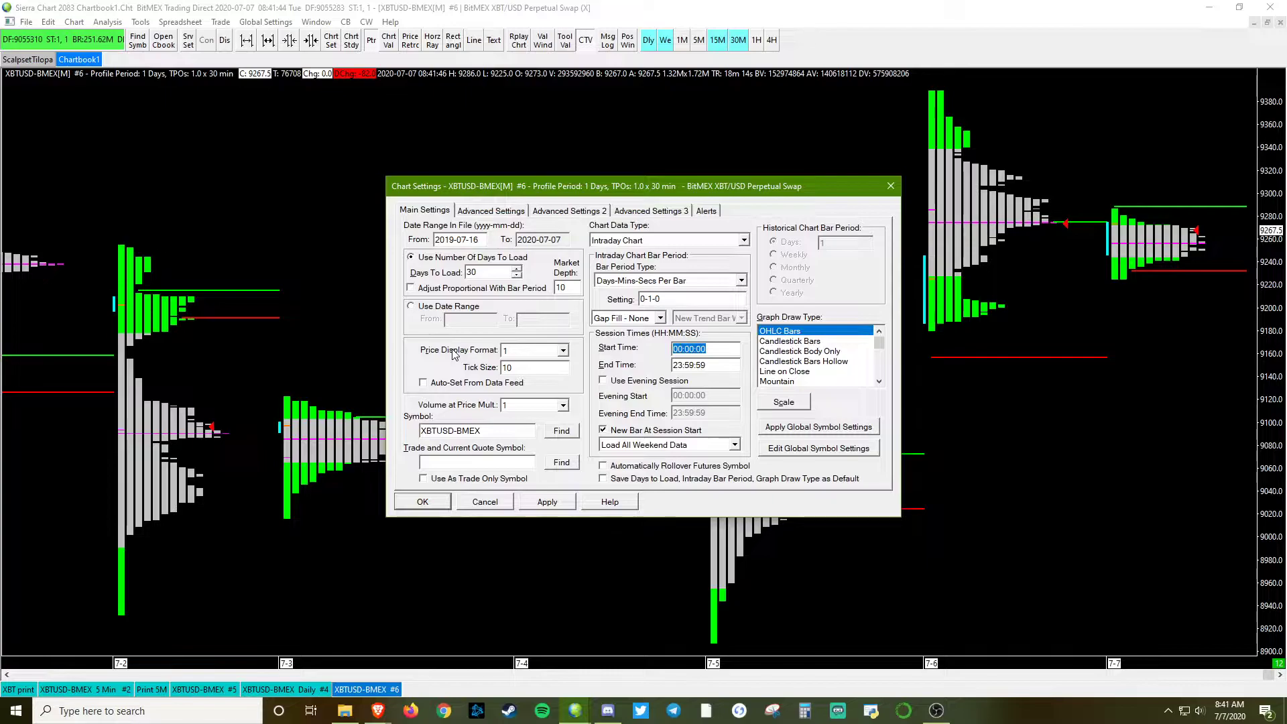
pyautogui.write('16:00:00')
pyautogui.press('Tab')
pyautogui.write('15:59:59')
pyautogui.click(556, 504)
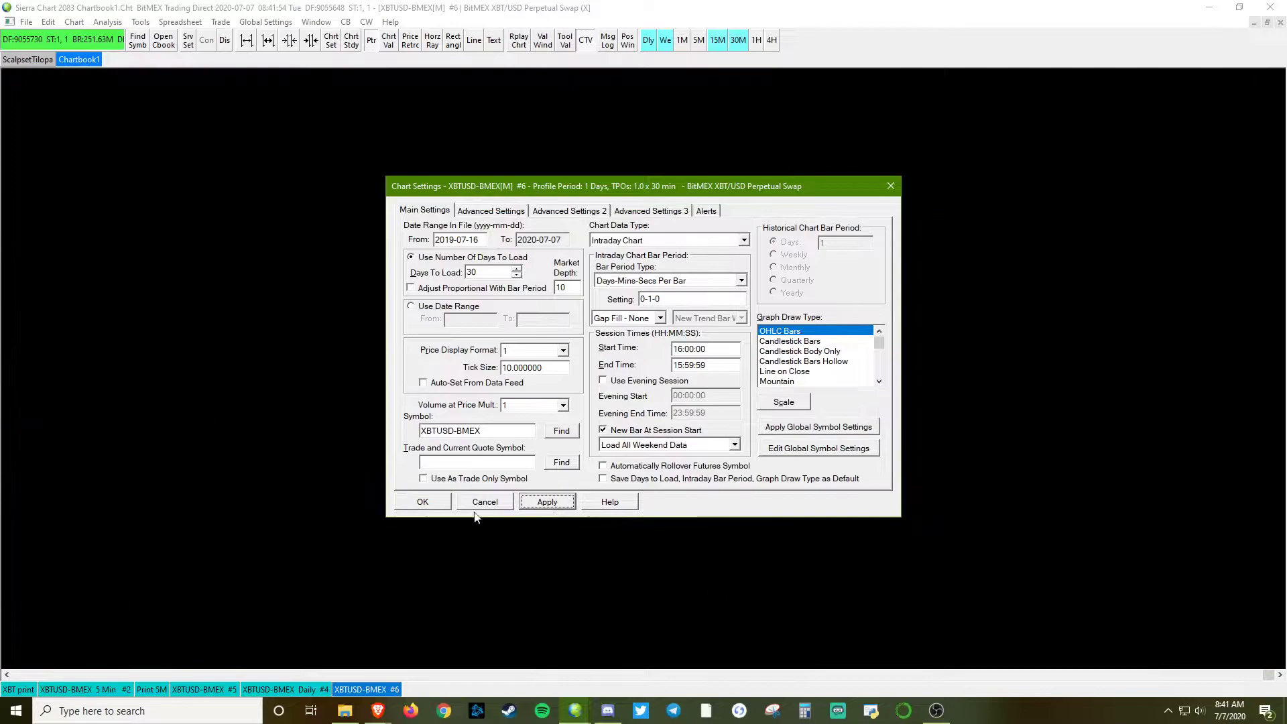
# Step: Compress the price scale and set the TPO block price increment to 1 tick
pyautogui.click(423, 503)
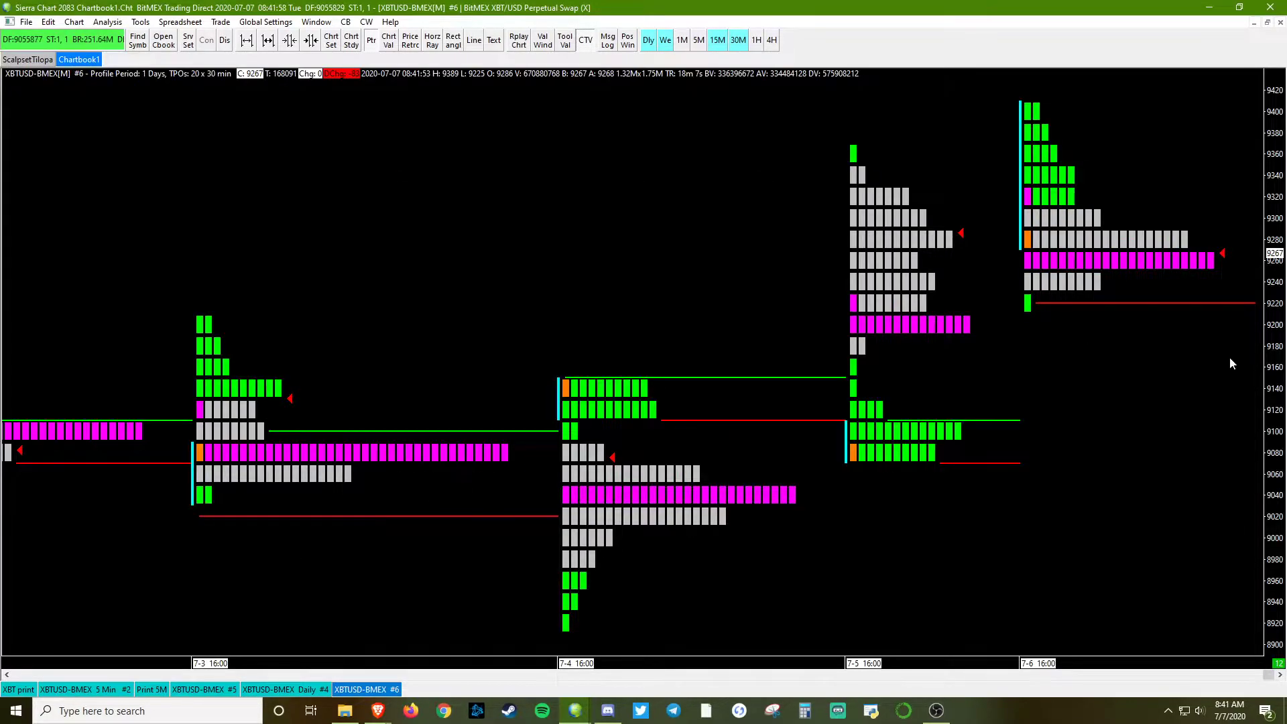
pyautogui.moveTo(1270, 389); pyautogui.dragTo(1269, 433)
pyautogui.rightClick(1270, 432)
pyautogui.moveTo(980, 542)
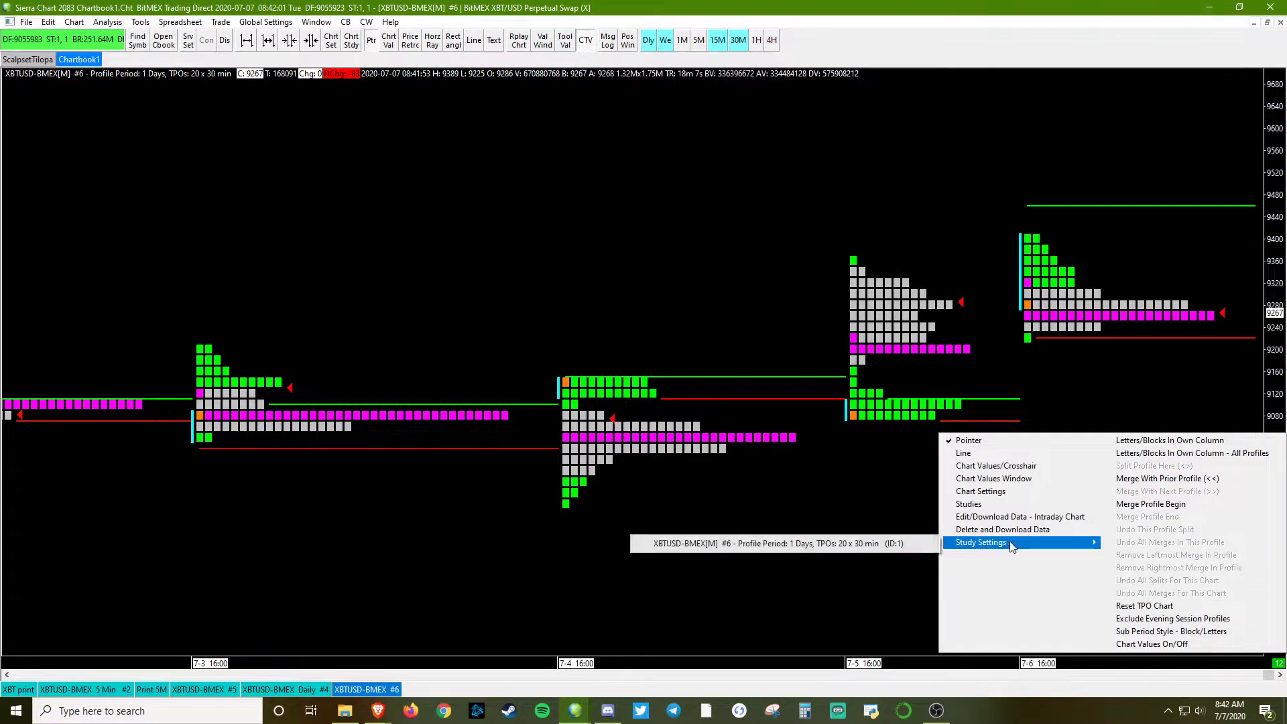
pyautogui.click(844, 544)
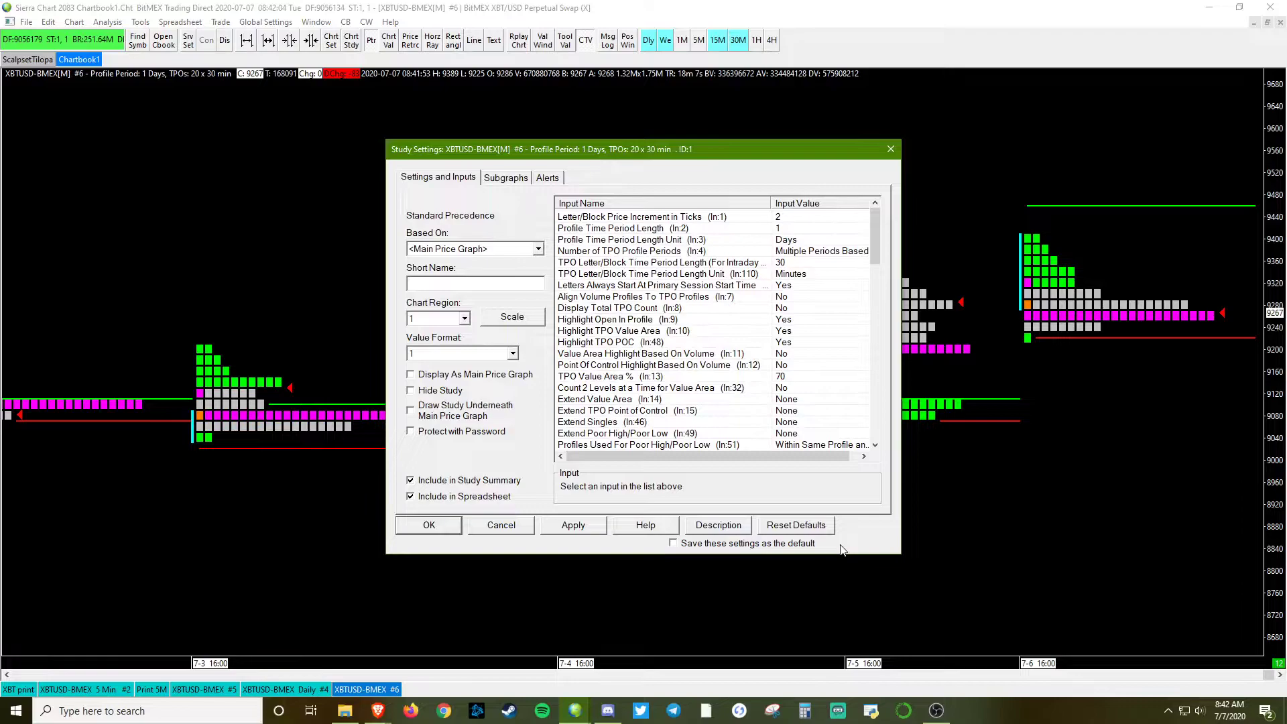
pyautogui.click(621, 221)
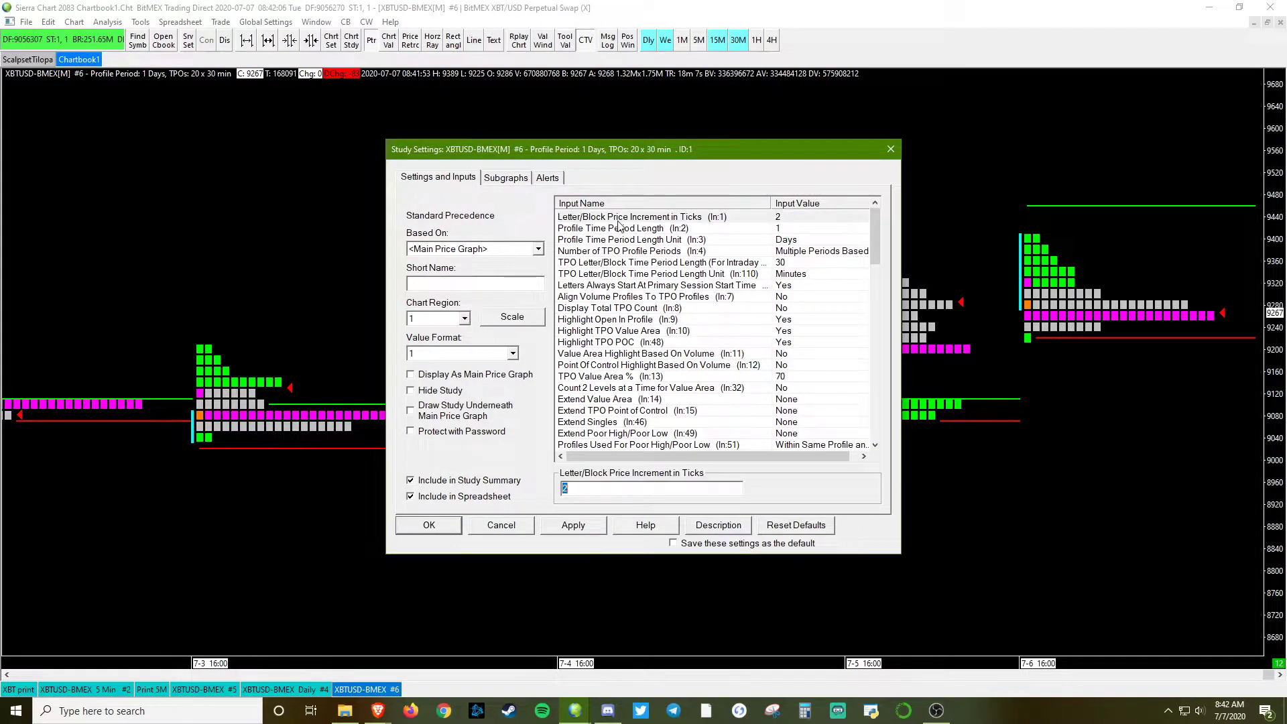
pyautogui.write('1')
pyautogui.click(574, 526)
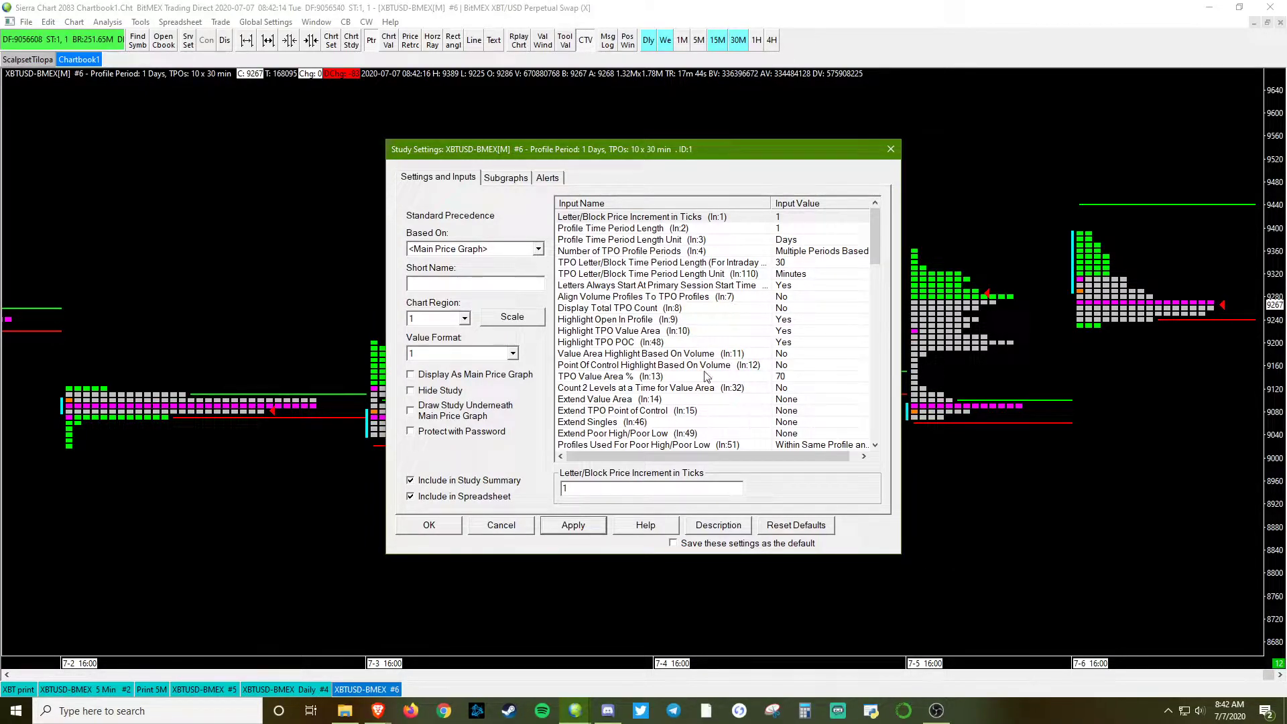
# Step: Set the value area and point of control to be based on volume
pyautogui.click(634, 354)
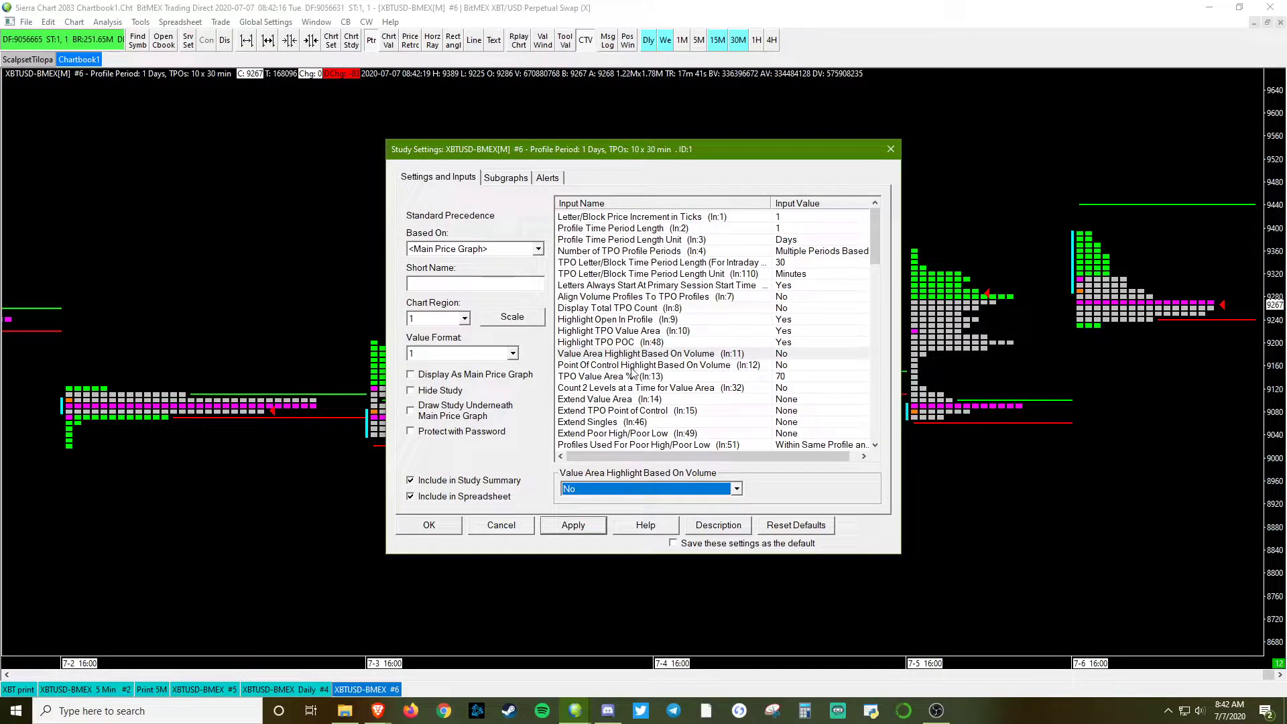
pyautogui.click(618, 489)
pyautogui.click(618, 512)
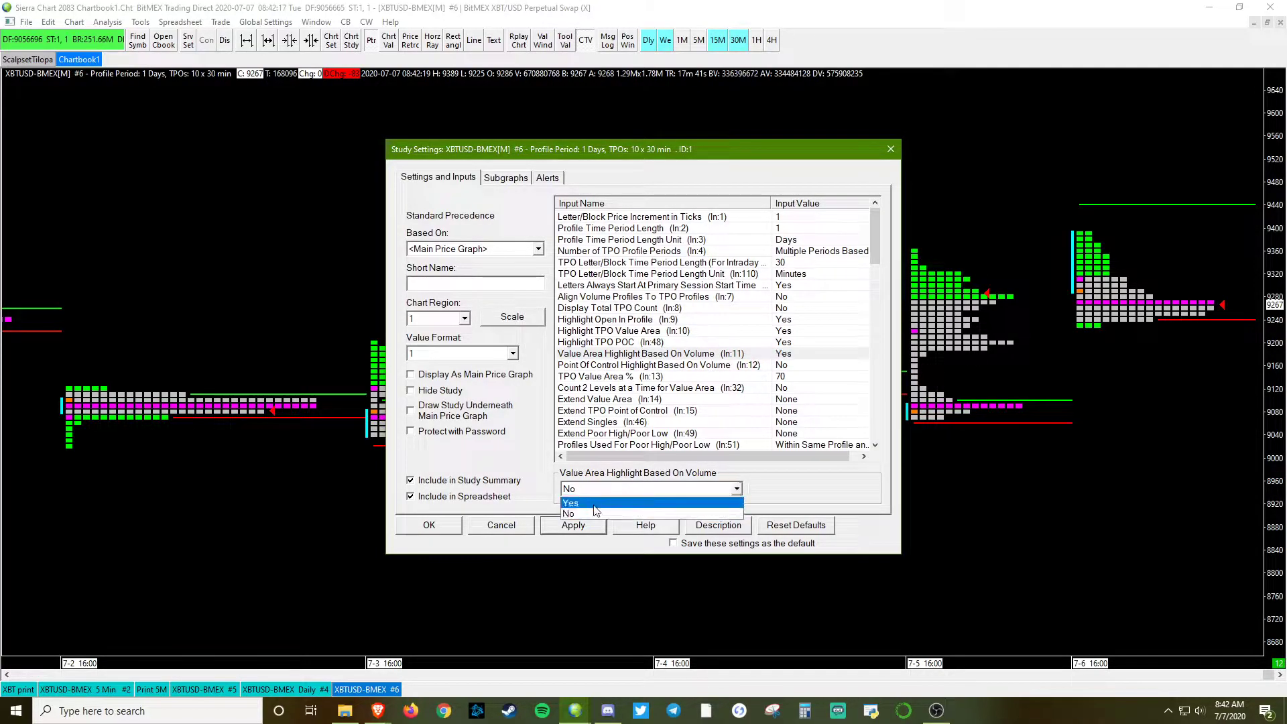
pyautogui.click(626, 365)
pyautogui.click(625, 489)
pyautogui.click(618, 511)
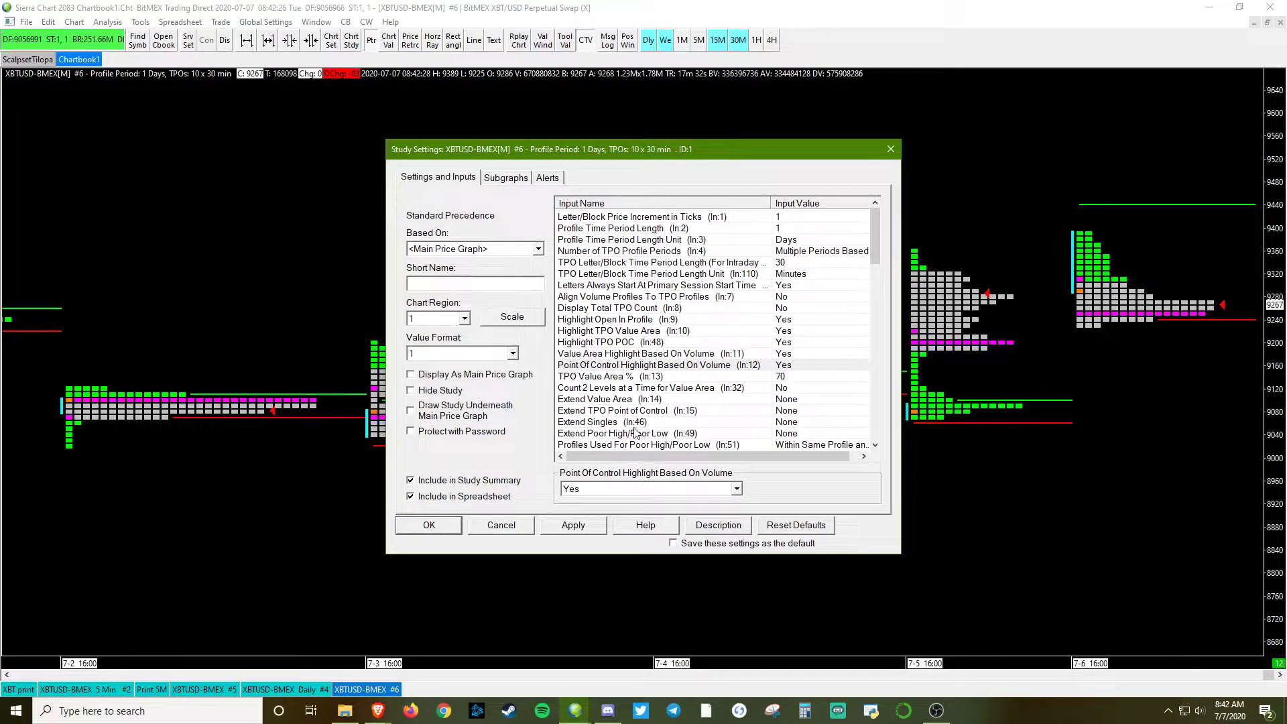
# Step: Extend the value area and POC lines Until Future Intersection
pyautogui.click(613, 398)
pyautogui.click(590, 488)
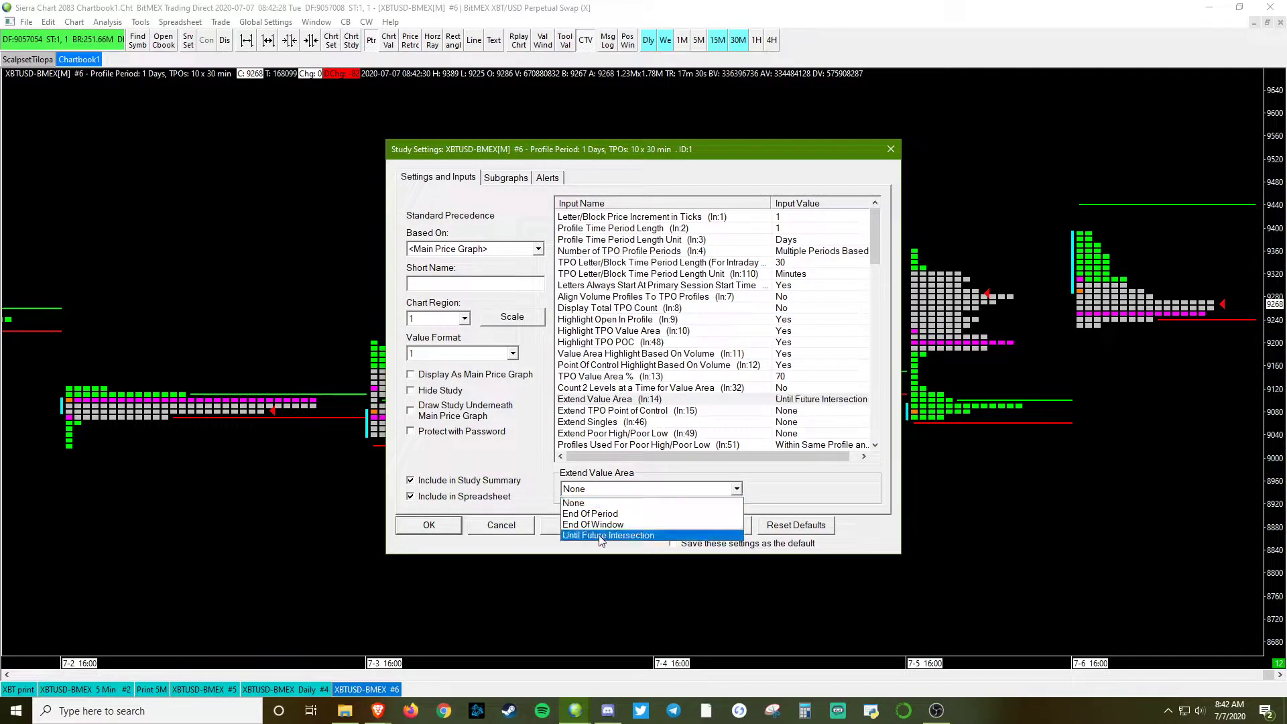
pyautogui.click(601, 535)
pyautogui.click(614, 410)
pyautogui.click(590, 488)
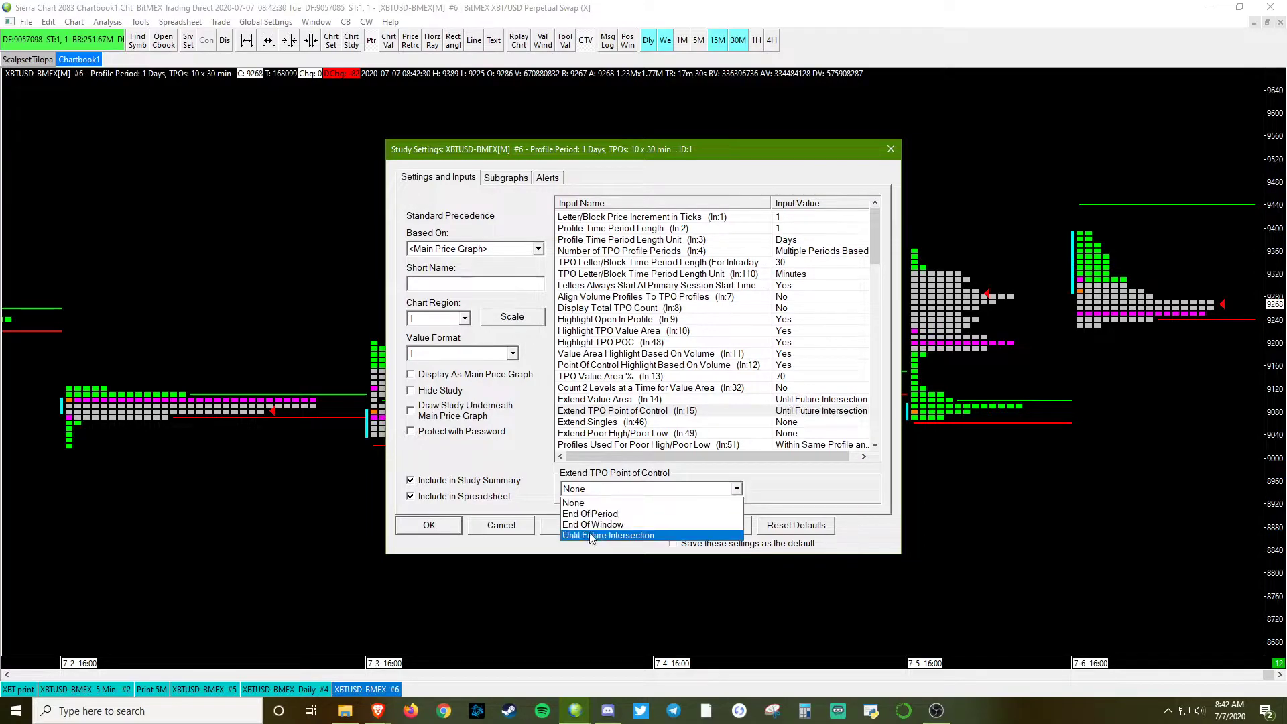
pyautogui.click(589, 535)
pyautogui.click(588, 530)
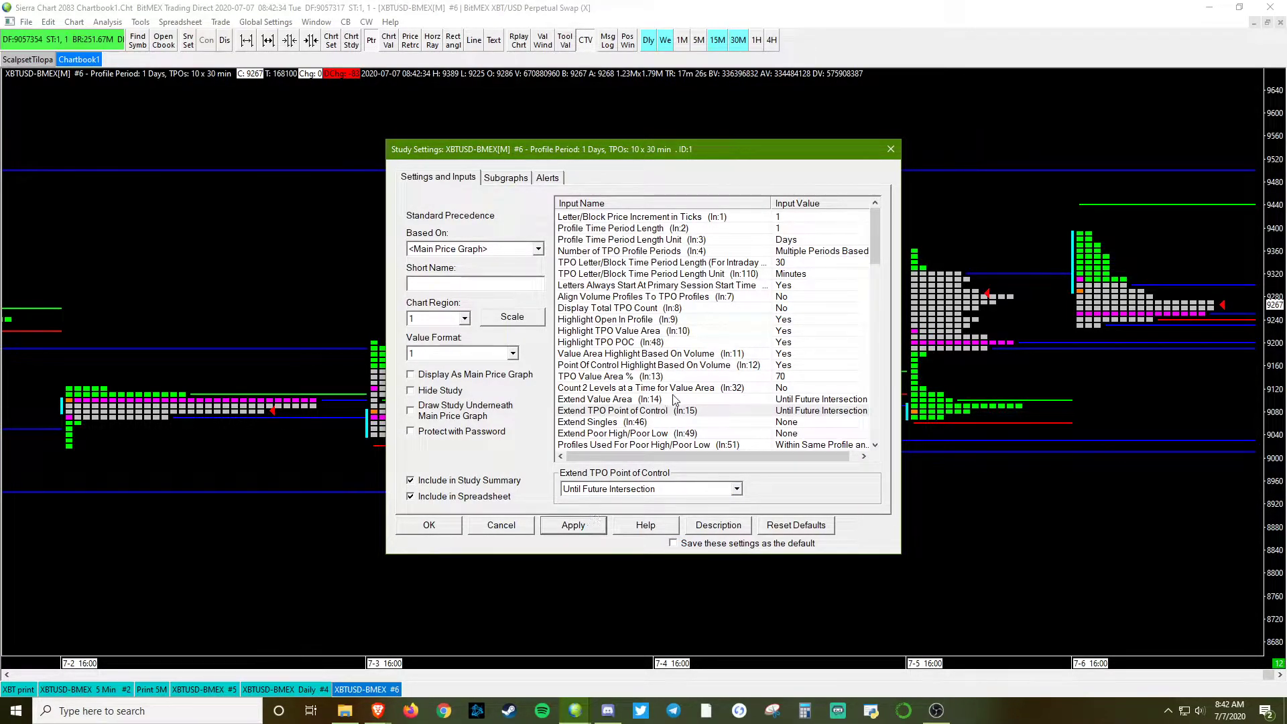
# Step: Turn on time-based TPO block shading
pyautogui.scroll(-2, 675, 399)
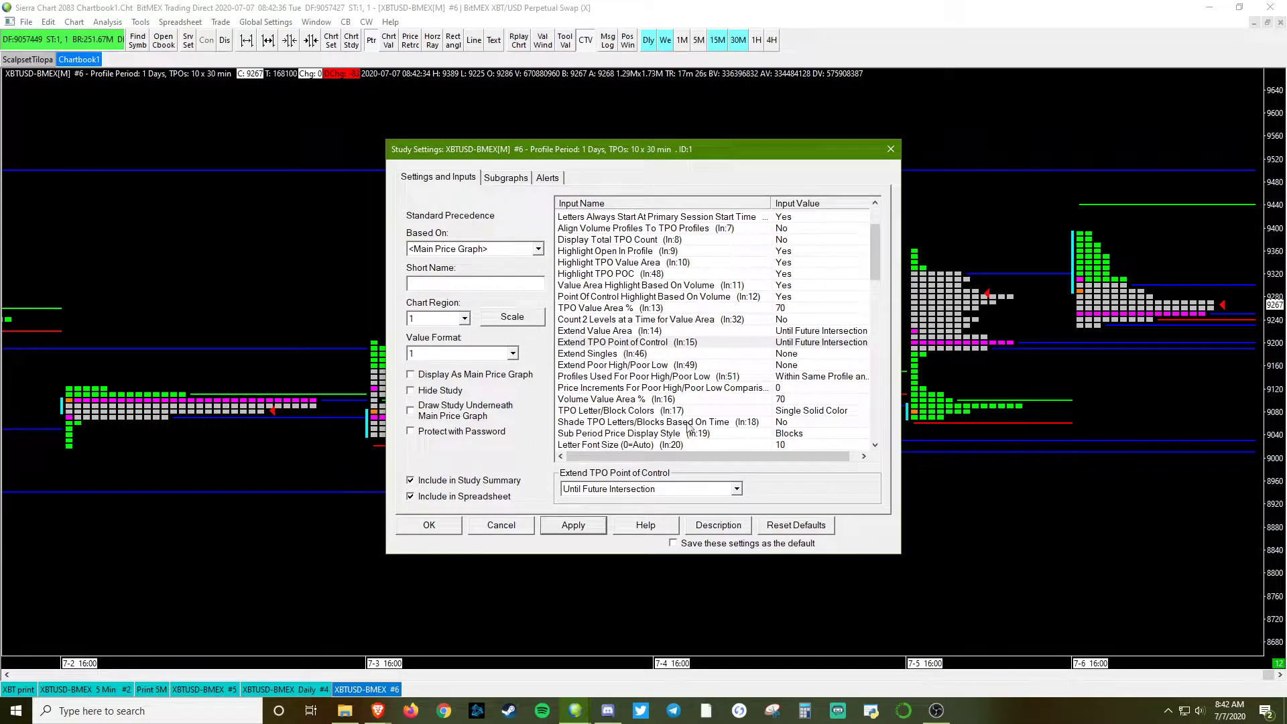
pyautogui.click(701, 422)
pyautogui.click(615, 488)
pyautogui.click(587, 511)
pyautogui.click(589, 527)
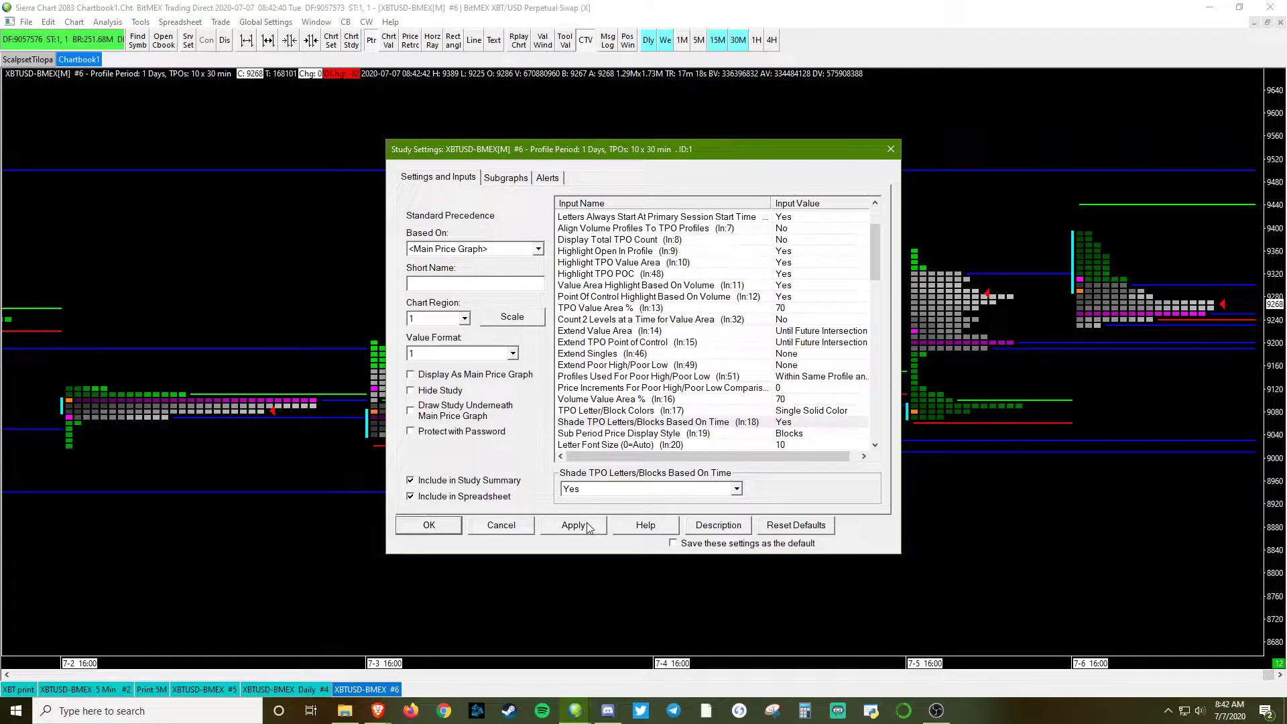
# Step: Turn off Highlight Midpoint In Profile
pyautogui.scroll(-2, 637, 429)
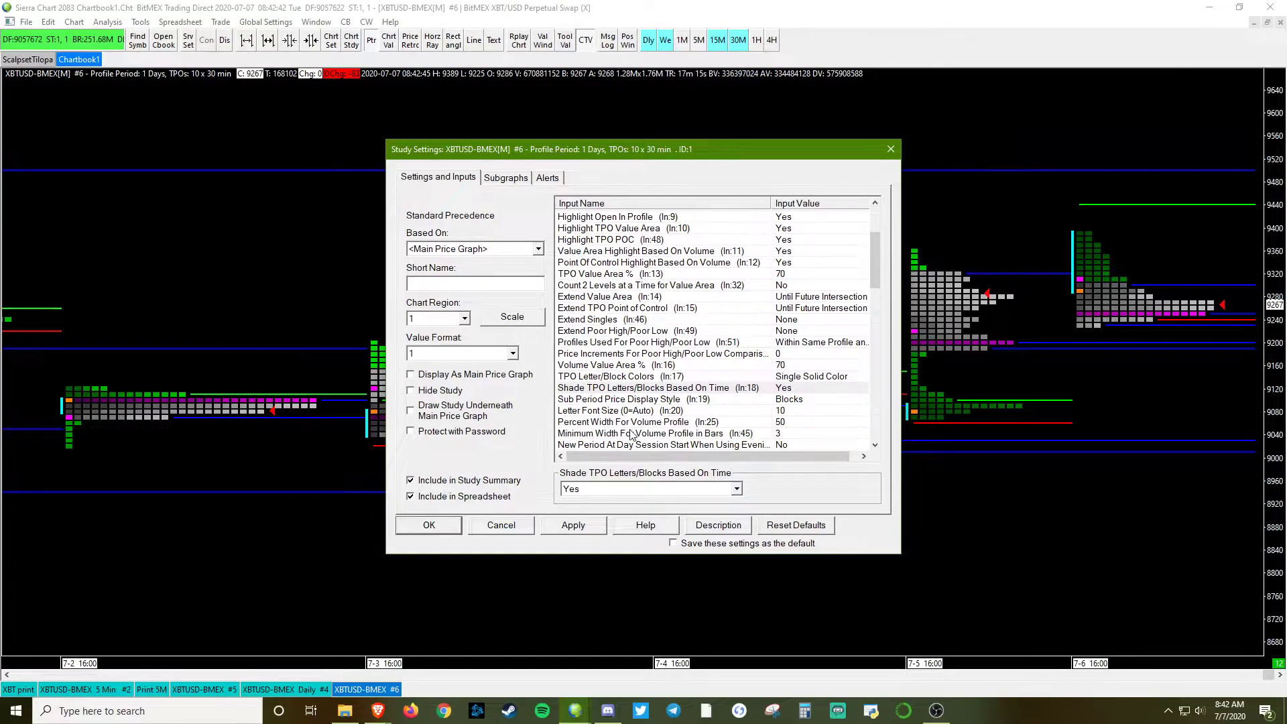
pyautogui.scroll(-2, 617, 437)
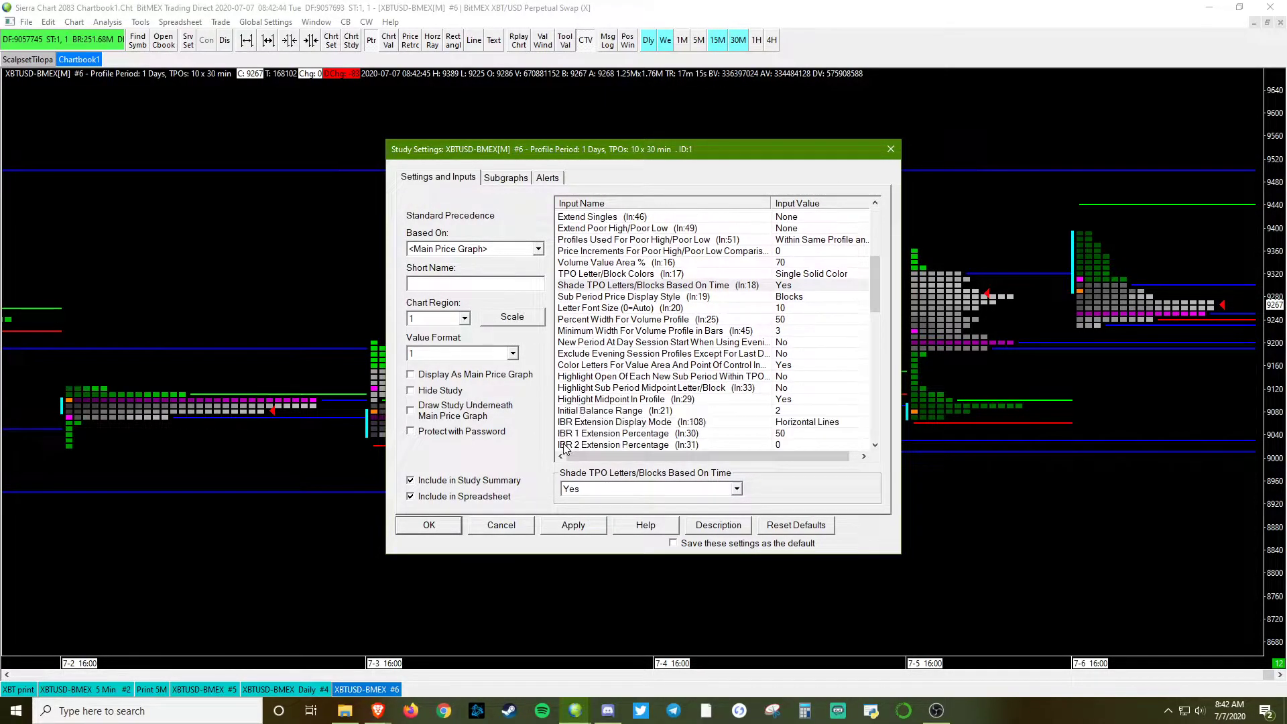
pyautogui.click(630, 399)
pyautogui.click(627, 489)
pyautogui.click(585, 515)
pyautogui.click(592, 527)
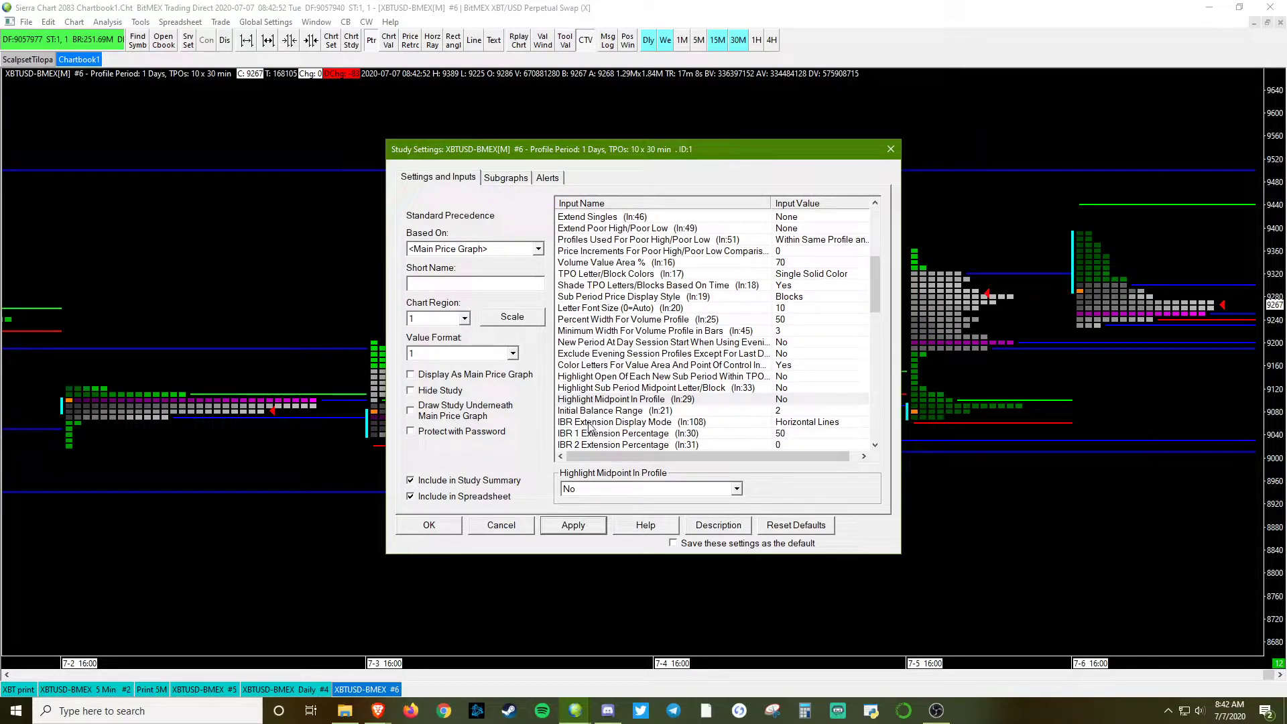
# Step: Set Initial Balance Range to 0 and IBR Extension Display Mode to Vertical Bar
pyautogui.click(637, 413)
pyautogui.write('0')
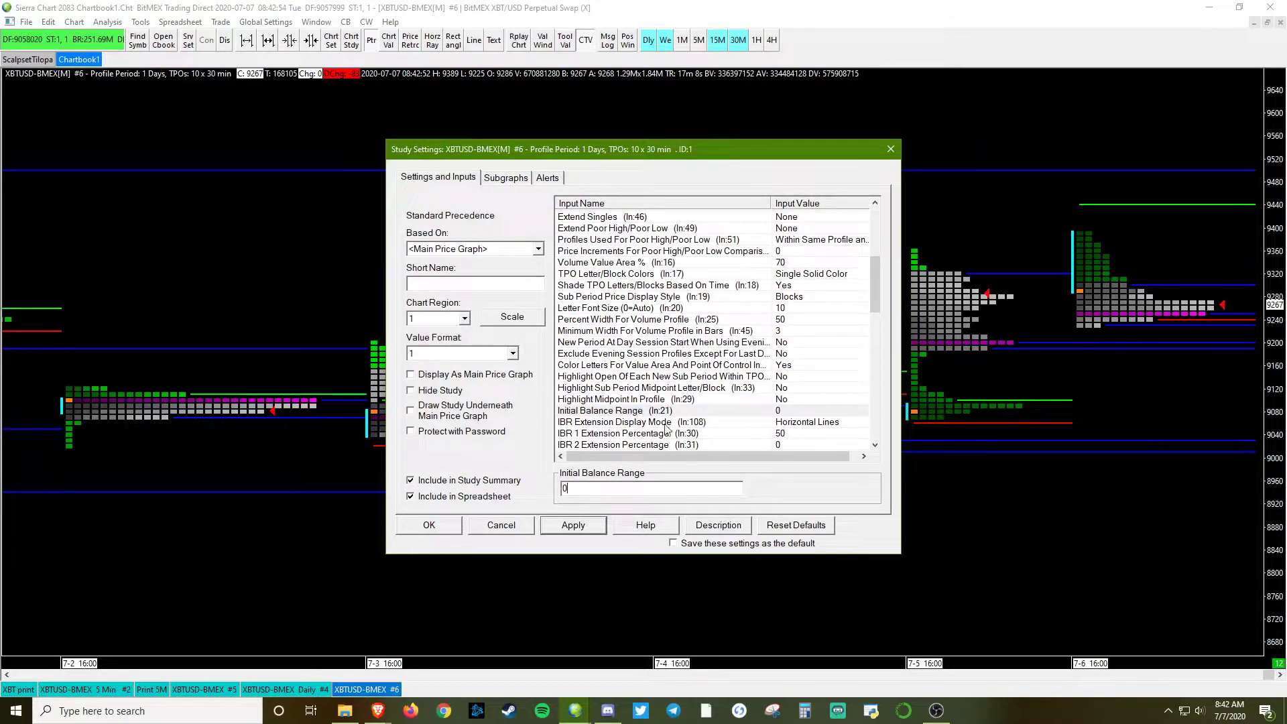
pyautogui.click(716, 422)
pyautogui.click(598, 490)
pyautogui.click(583, 535)
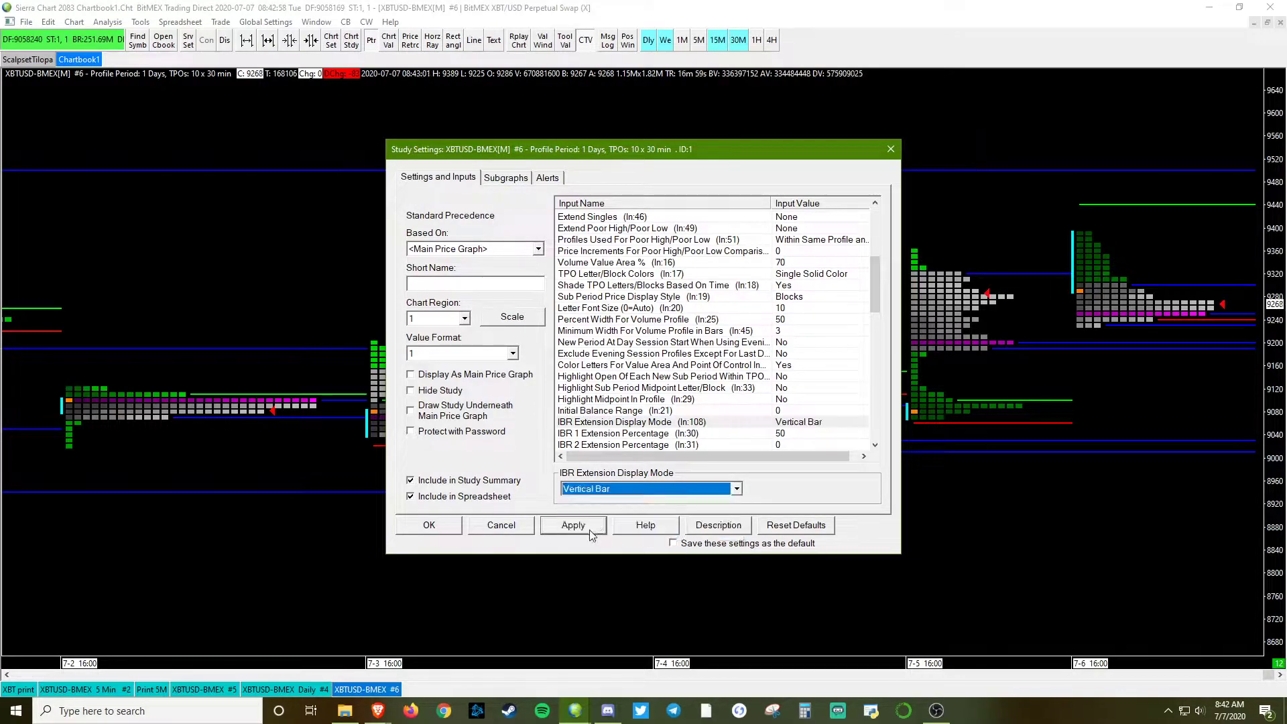
pyautogui.click(573, 525)
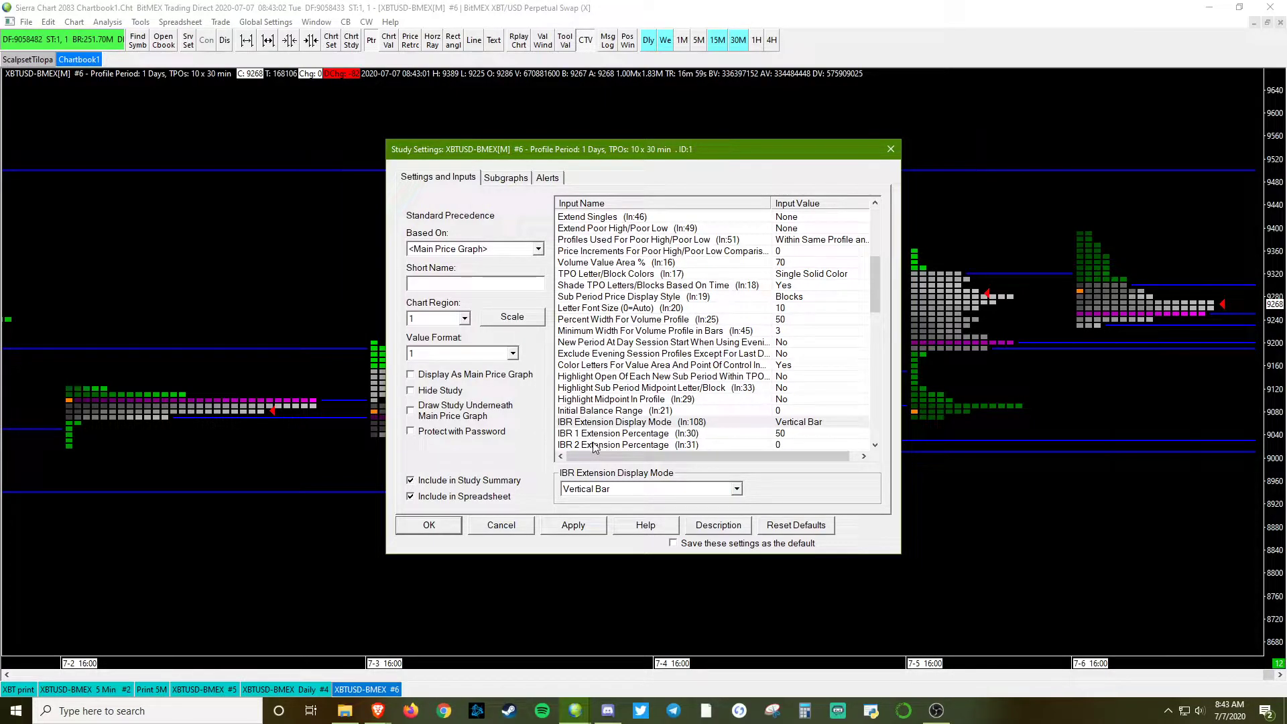
# Step: Set Highlight Opening Range to Yes
pyautogui.scroll(-4, 599, 445)
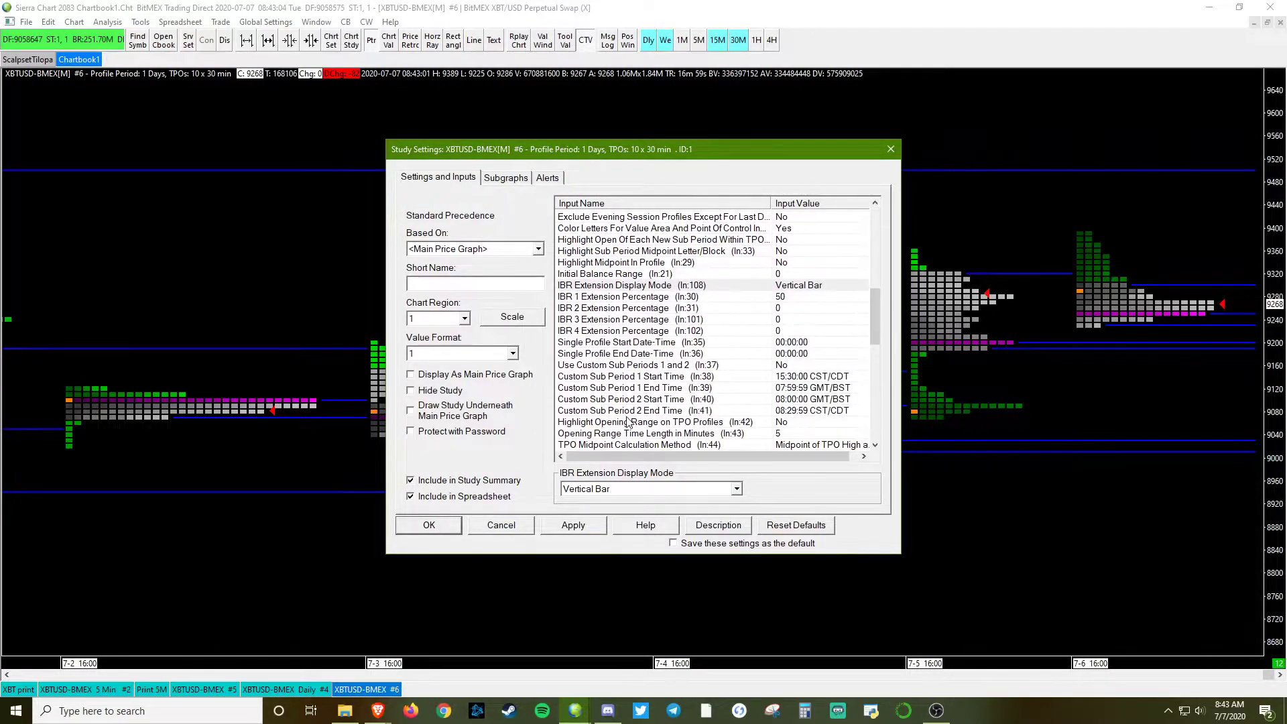
pyautogui.scroll(-1, 650, 431)
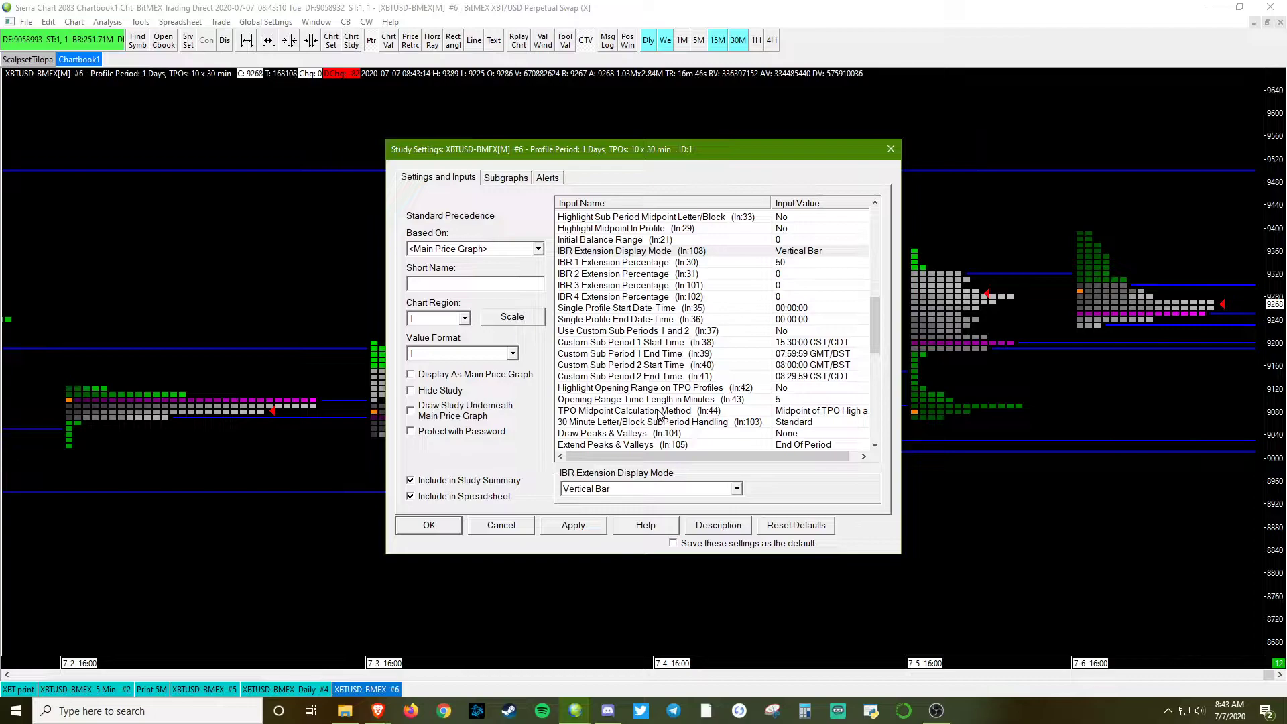
pyautogui.scroll(-3, 660, 416)
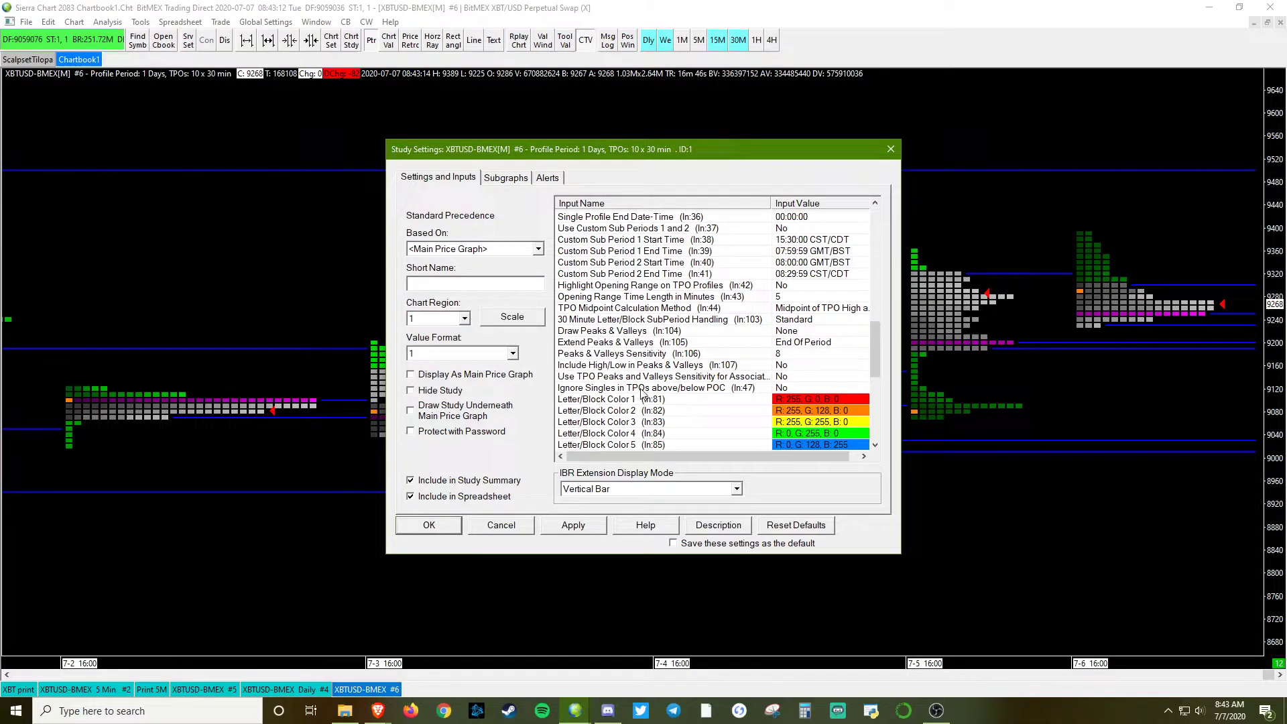
pyautogui.click(662, 286)
pyautogui.click(611, 494)
pyautogui.click(607, 502)
pyautogui.click(597, 491)
pyautogui.click(590, 512)
pyautogui.click(575, 525)
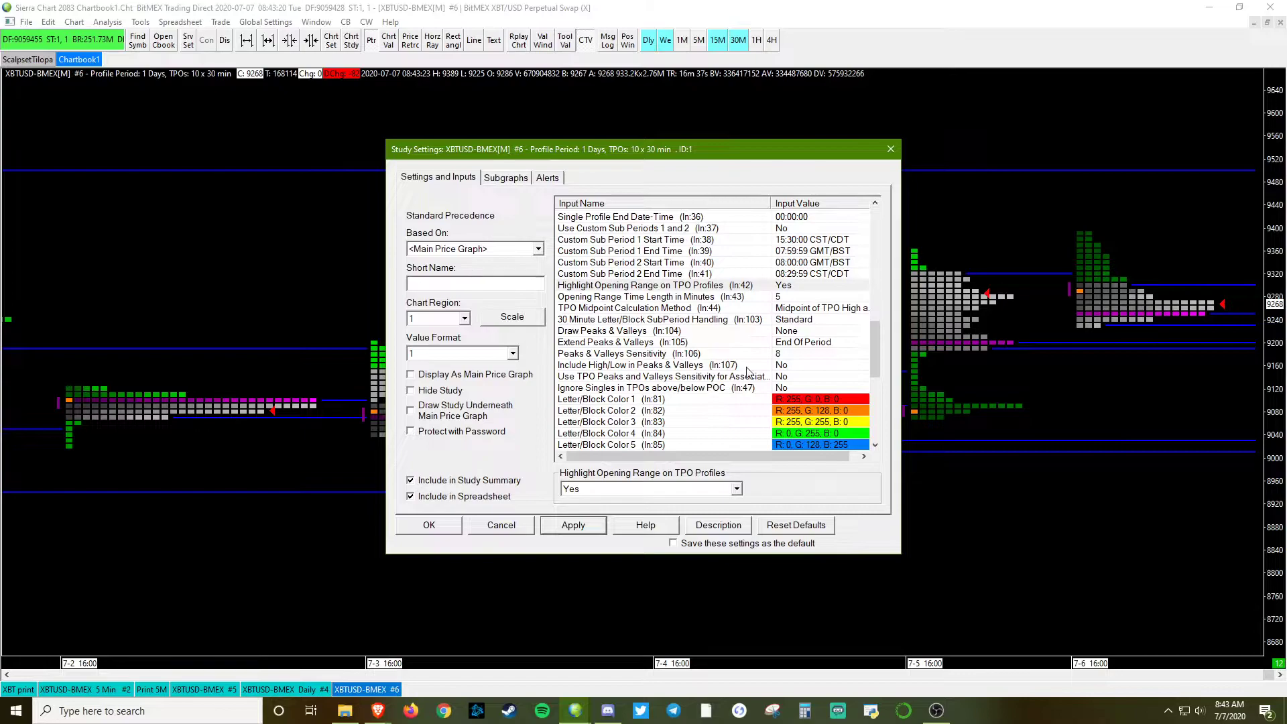
# Step: Set the Opening Range Time Length to 60 minutes
pyautogui.click(689, 295)
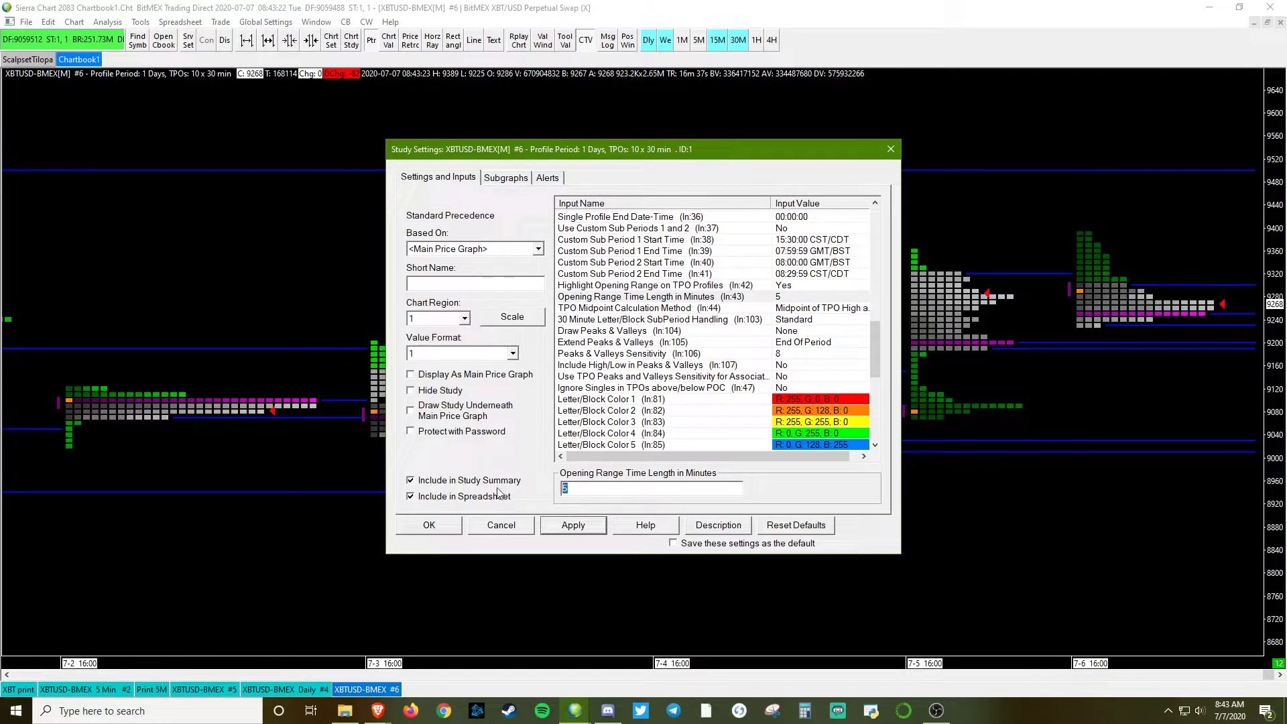
pyautogui.write('65')
pyautogui.write('0')
pyautogui.press('BackSpace')
pyautogui.press('BackSpace')
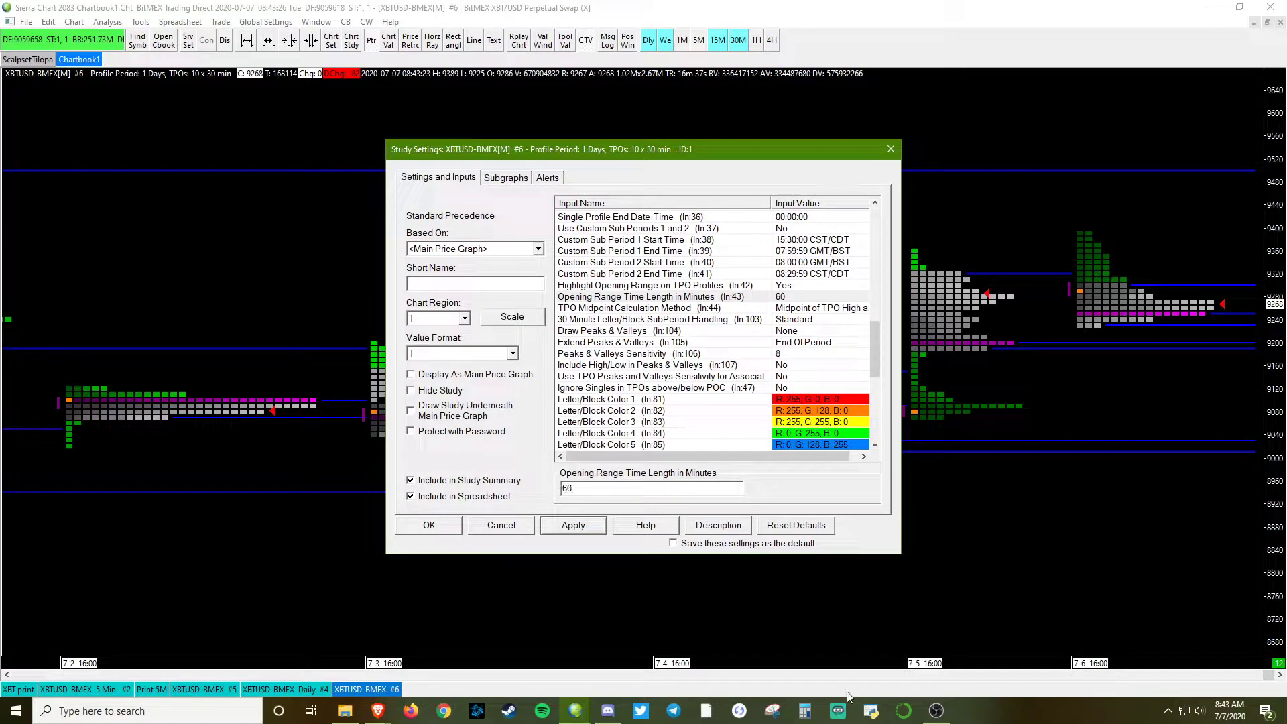
pyautogui.click(573, 525)
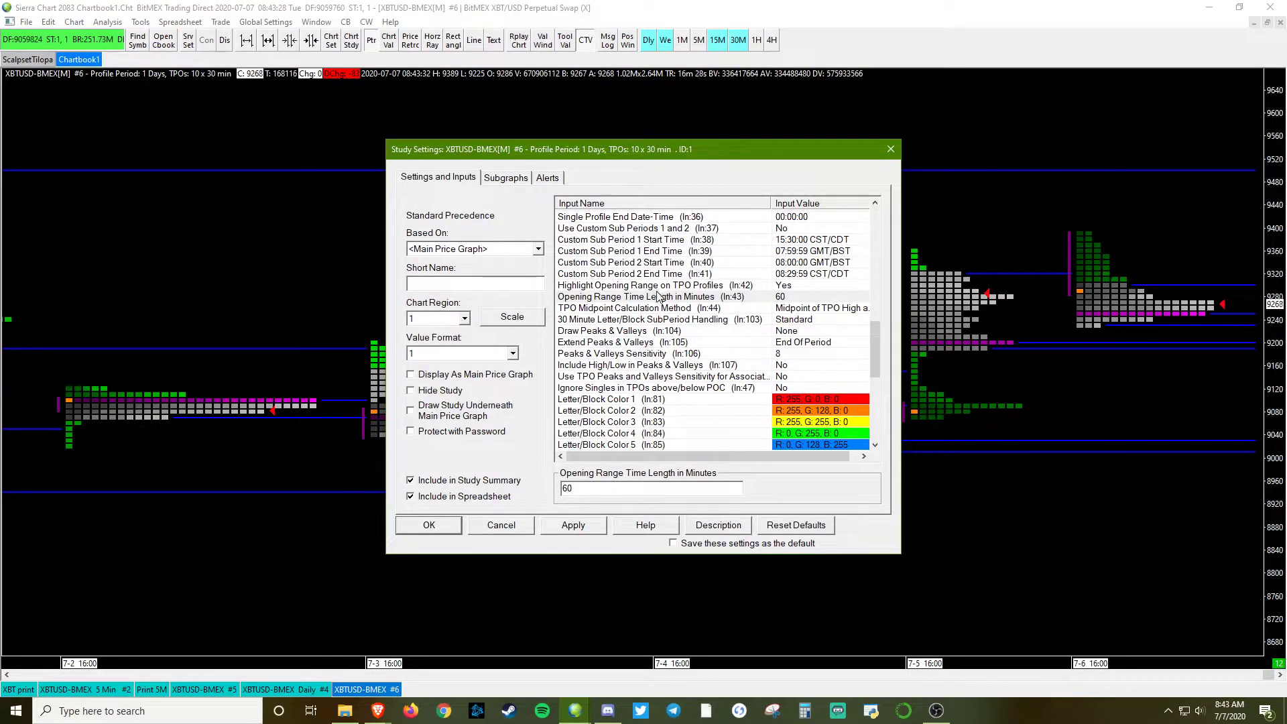
# Step: Set Highlight Close in Profile to Yes and bring up the Subgraphs colour settings
pyautogui.scroll(-4, 684, 308)
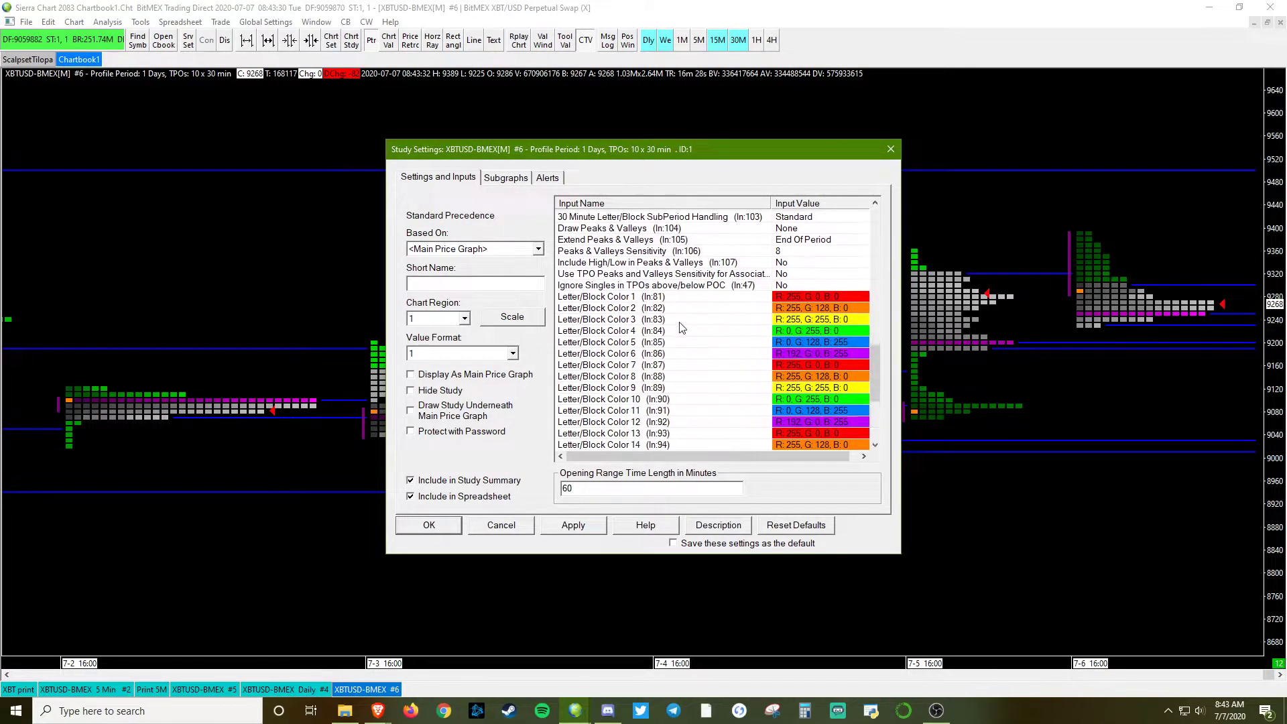
pyautogui.scroll(-4, 670, 327)
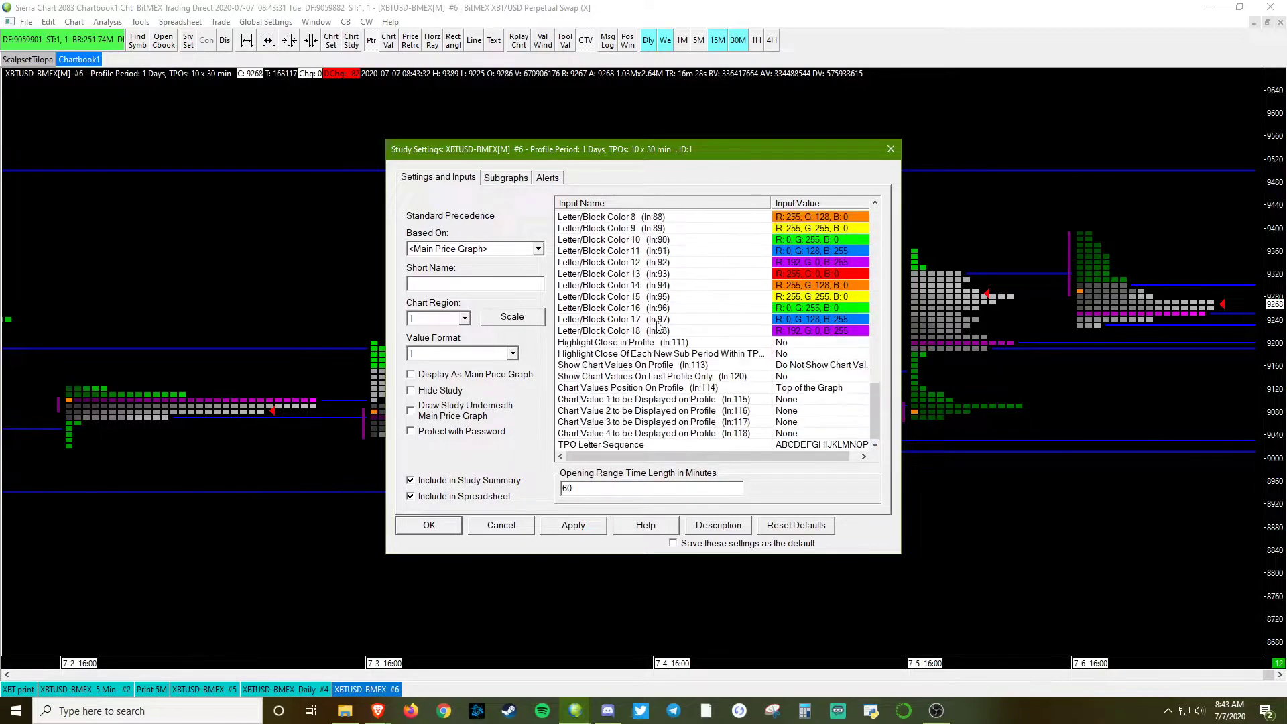
pyautogui.click(621, 342)
pyautogui.click(590, 488)
pyautogui.click(575, 503)
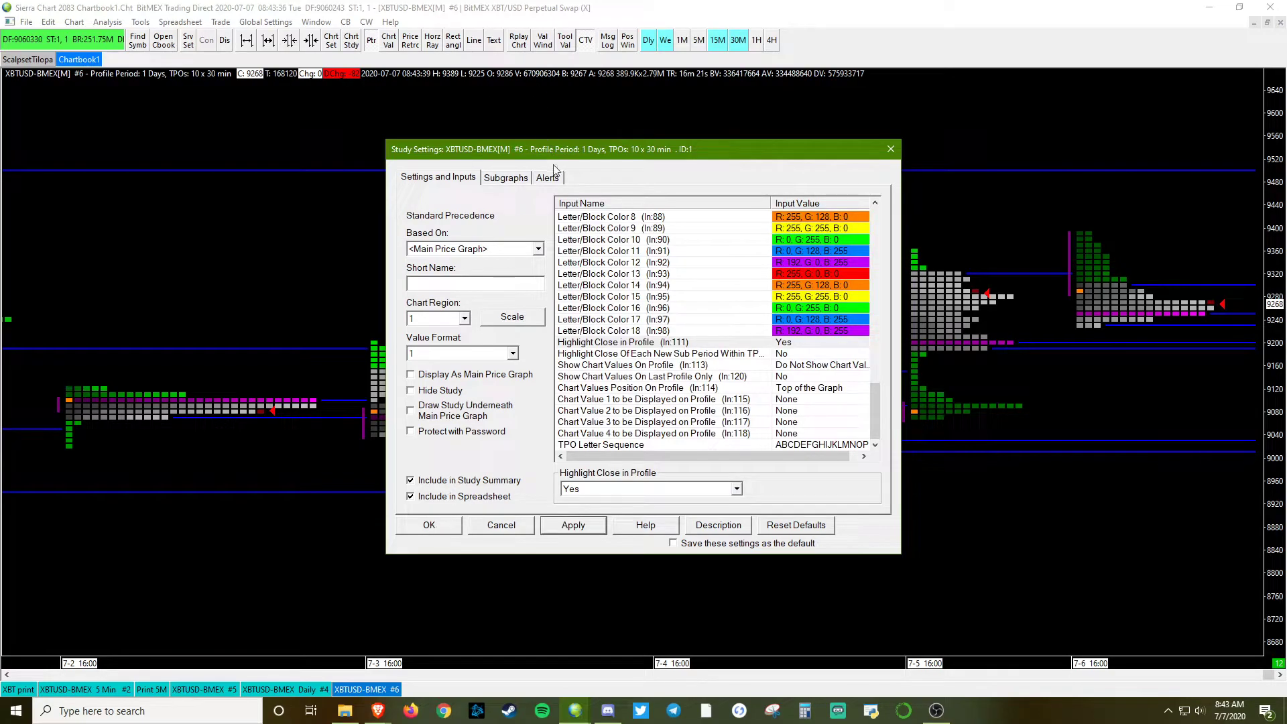
pyautogui.click(510, 178)
pyautogui.scroll(-5, 539, 271)
# Step: Colour the TPO blocks medium blue with cyan as the second block colour
pyautogui.scroll(1, 539, 271)
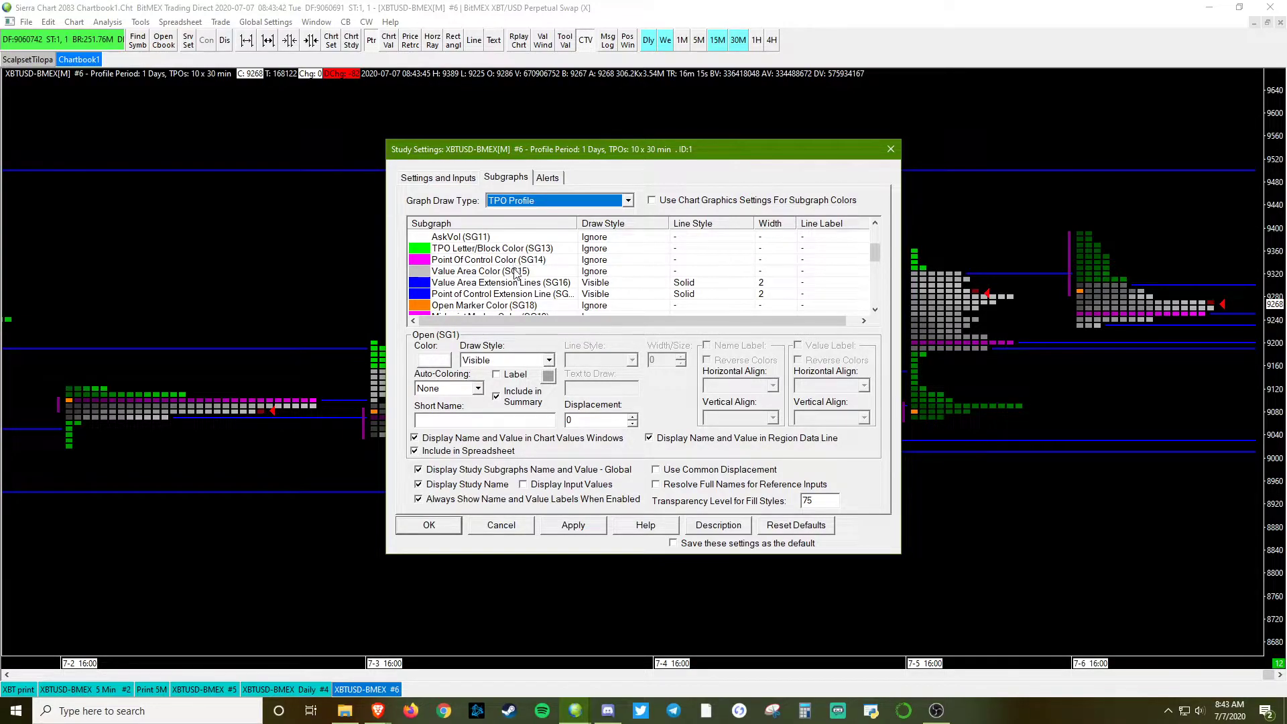
pyautogui.click(499, 249)
pyautogui.click(425, 360)
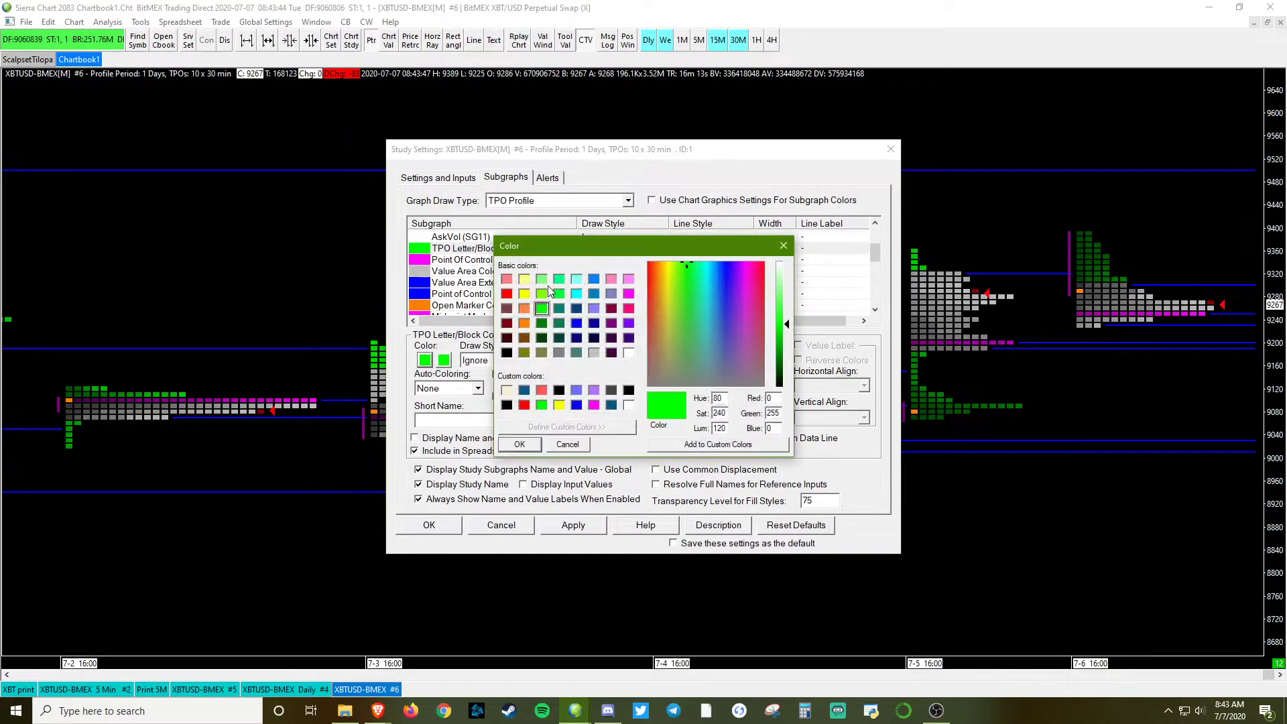
pyautogui.click(592, 295)
pyautogui.click(520, 445)
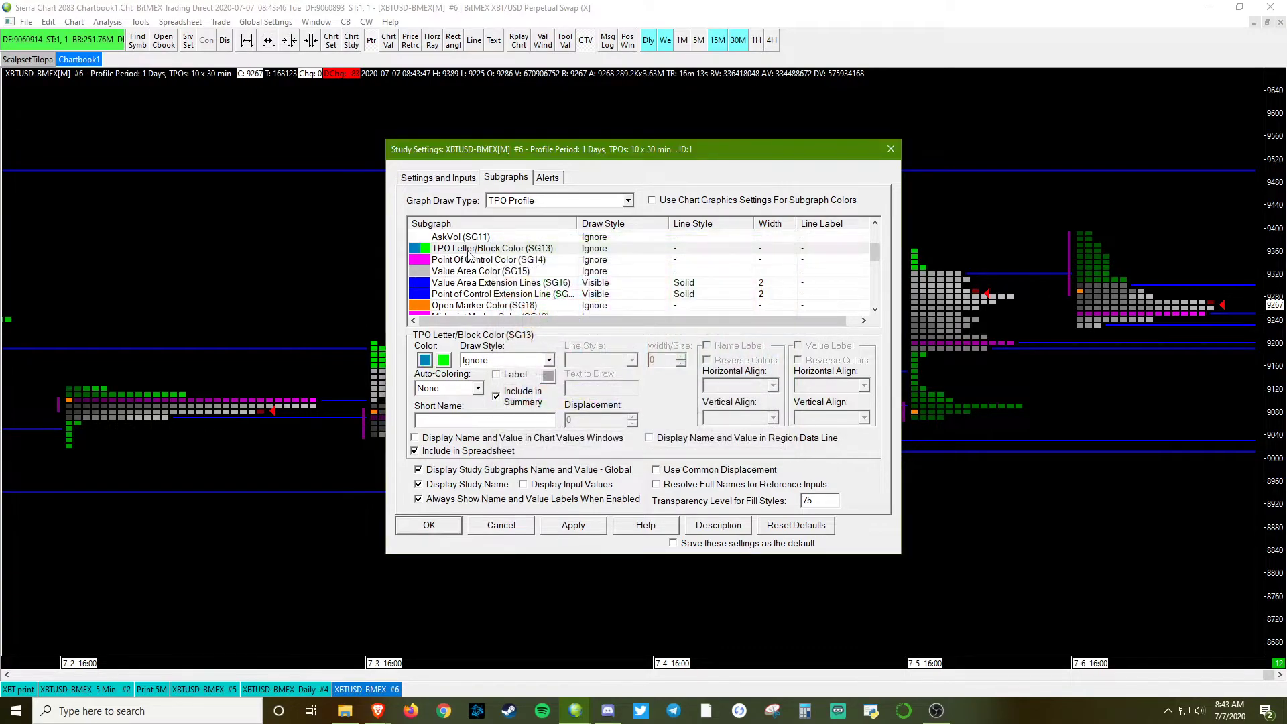
pyautogui.click(444, 360)
pyautogui.click(577, 294)
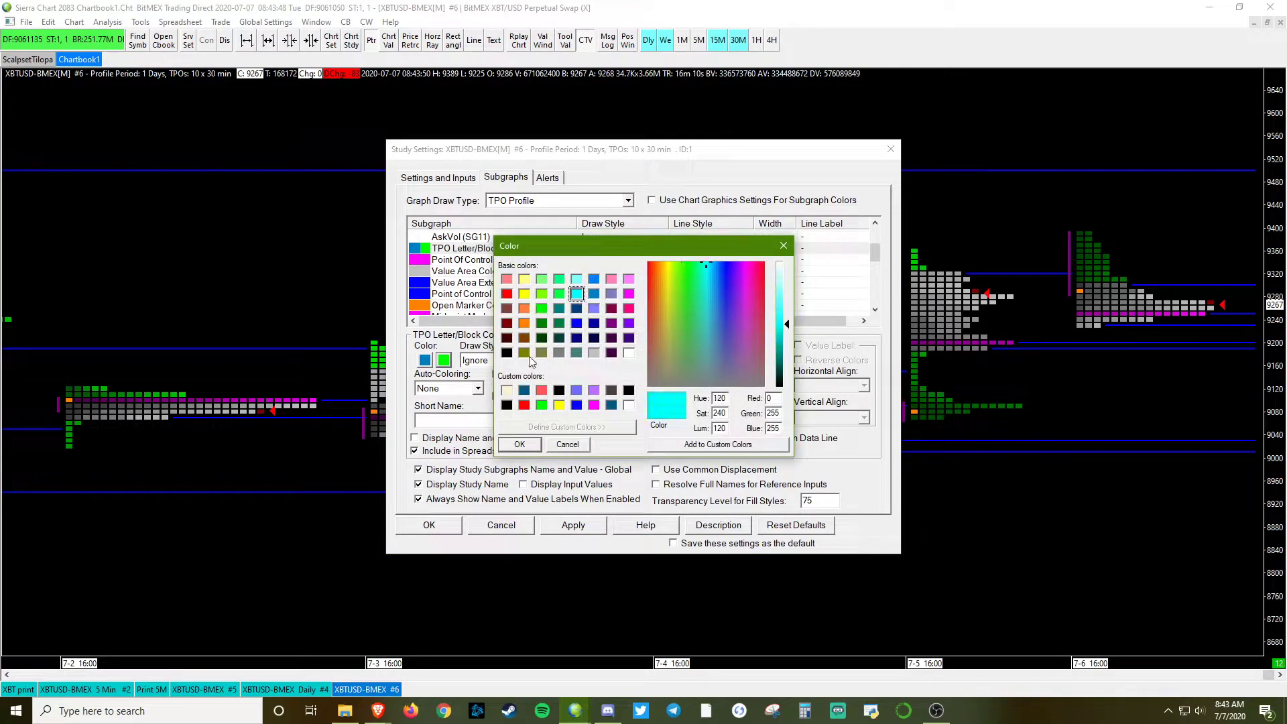
pyautogui.click(519, 445)
# Step: Make the point of control orange and the value area dark green
pyautogui.click(456, 260)
pyautogui.click(434, 360)
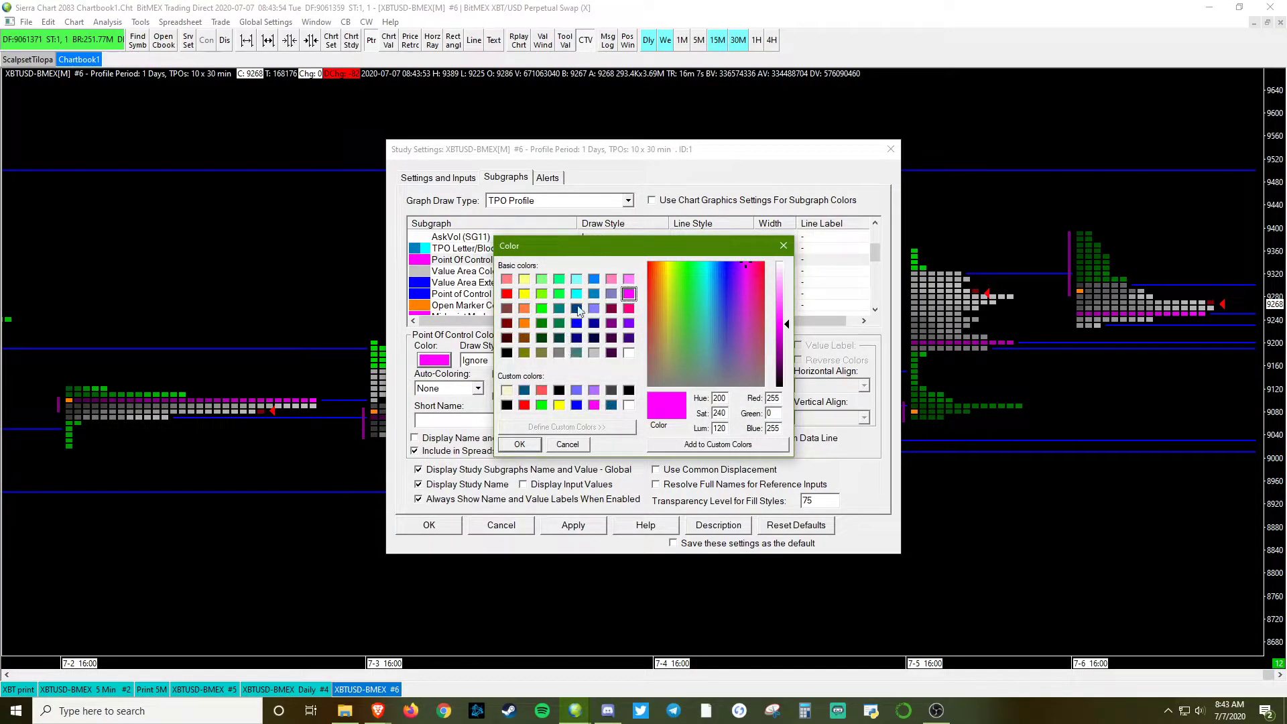
pyautogui.click(524, 323)
pyautogui.click(520, 444)
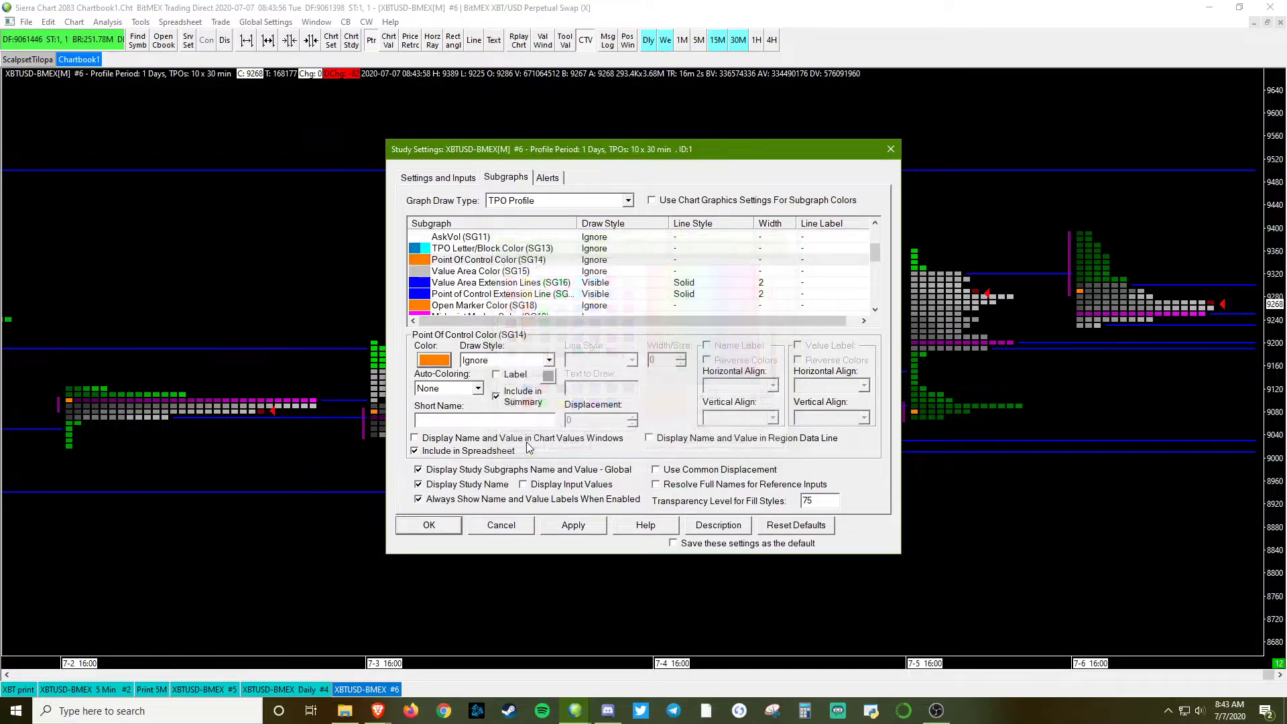
pyautogui.click(489, 270)
pyautogui.click(434, 360)
pyautogui.click(542, 323)
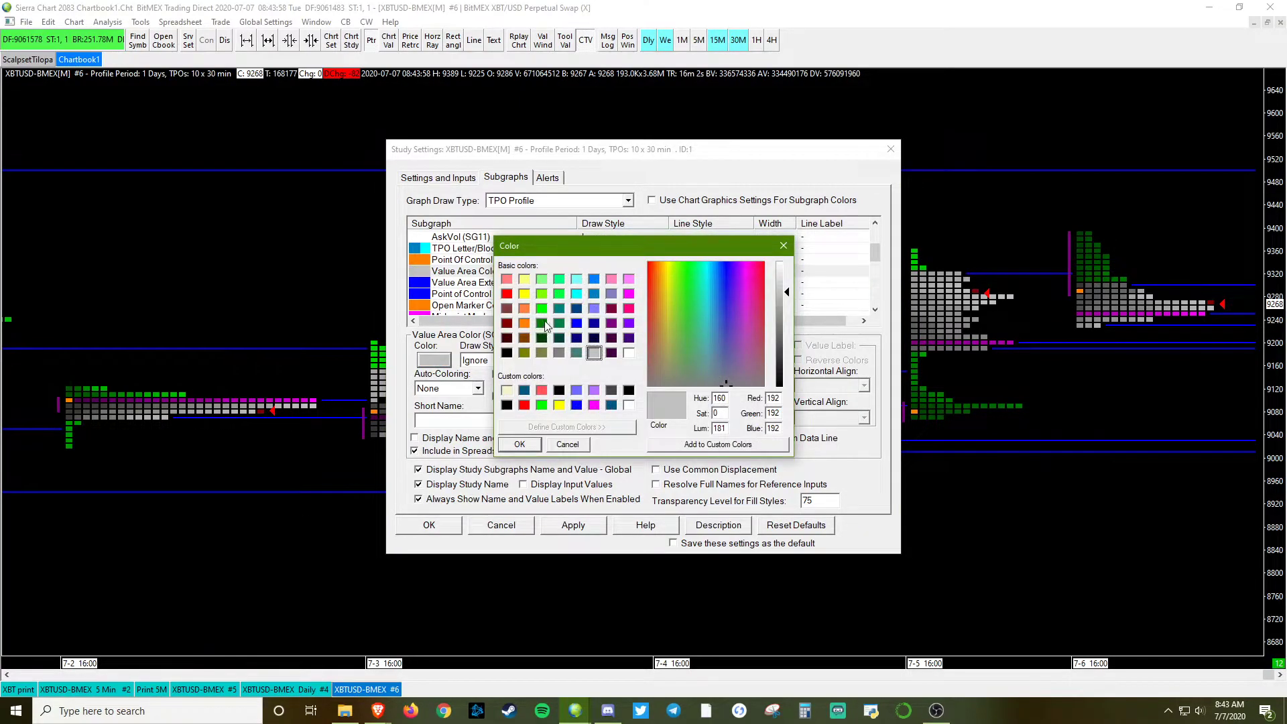
pyautogui.click(521, 444)
# Step: Make the value area extension lines dark green and the POC extension line orange
pyautogui.click(463, 282)
pyautogui.click(434, 360)
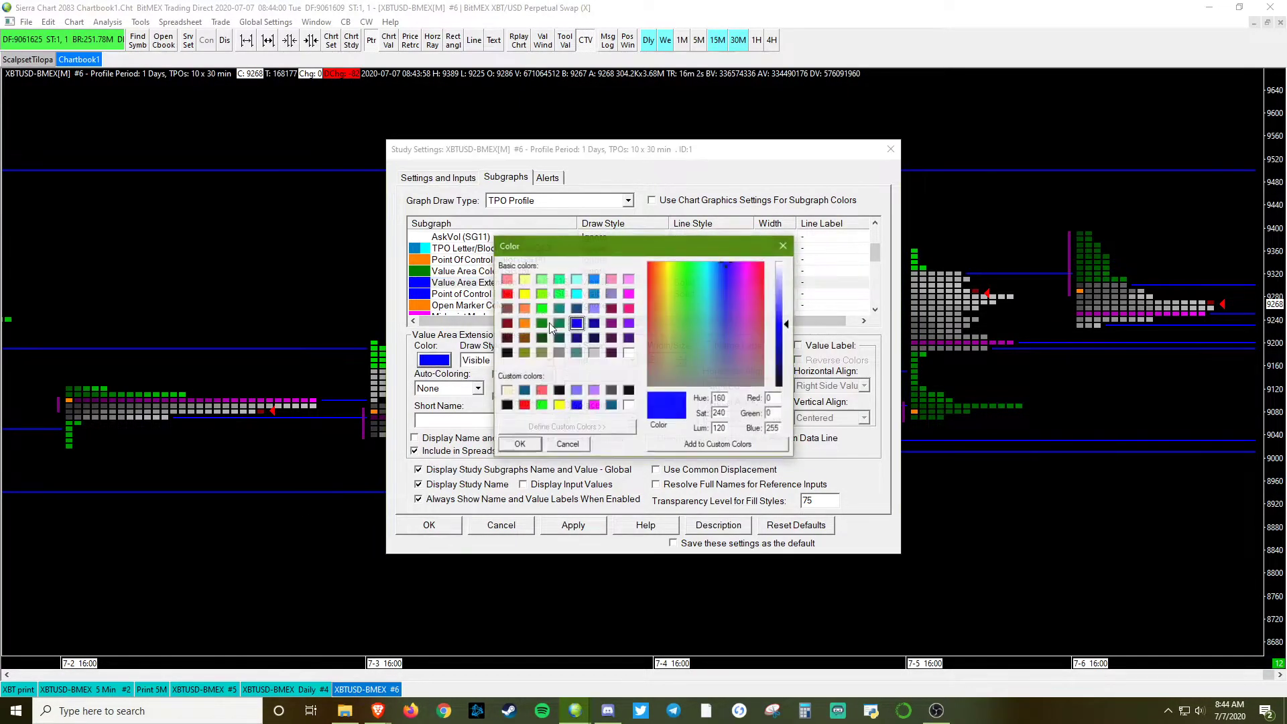
pyautogui.click(542, 324)
pyautogui.click(520, 445)
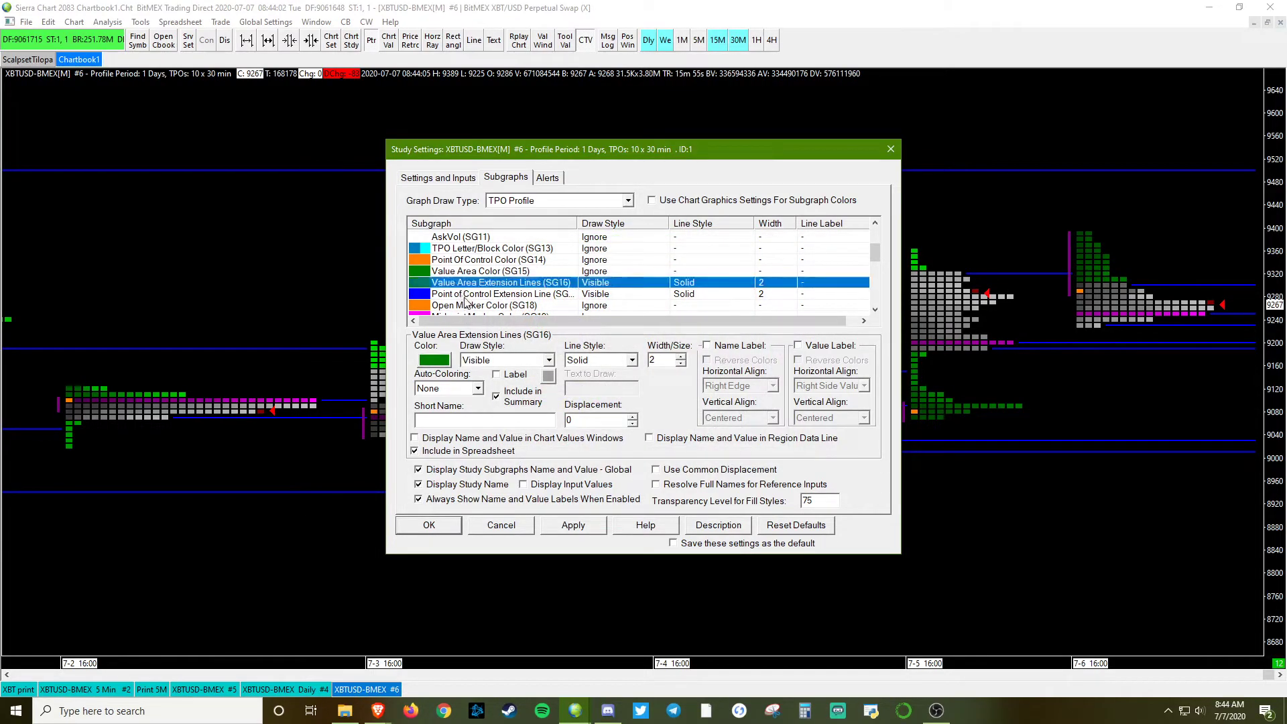
pyautogui.click(468, 297)
pyautogui.click(434, 360)
pyautogui.click(524, 323)
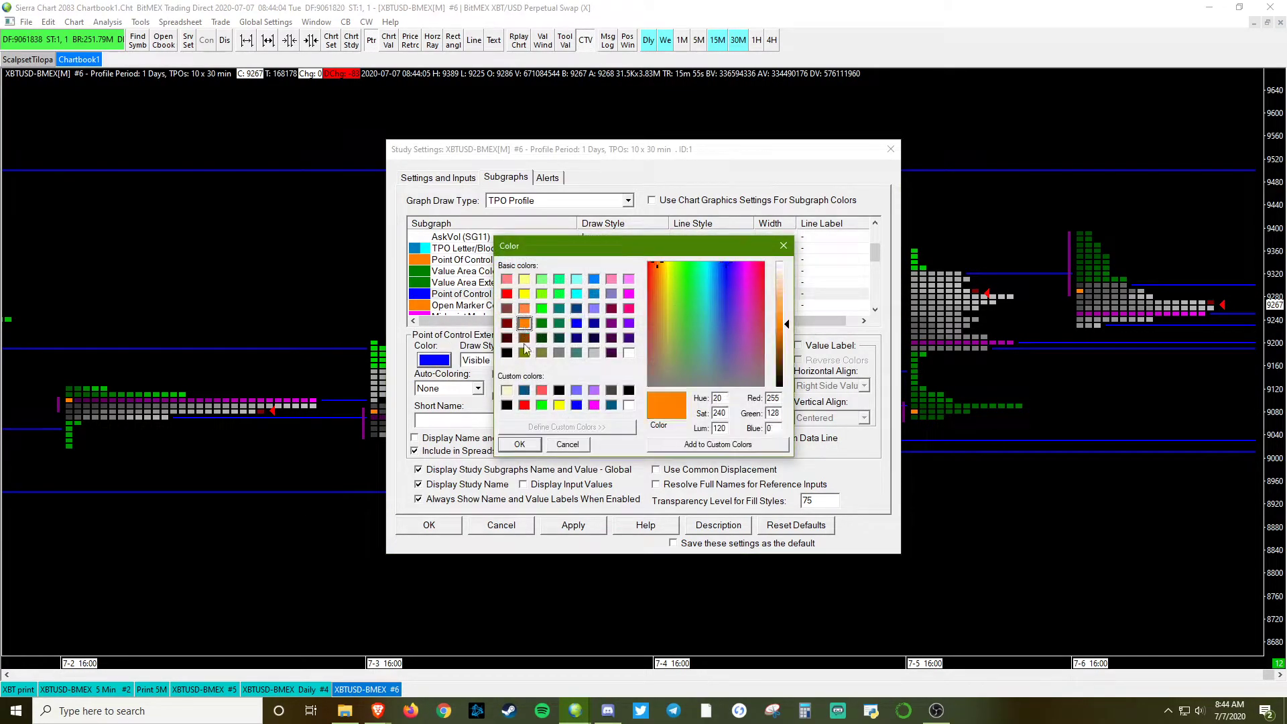
pyautogui.click(520, 444)
# Step: Make the open marker bright green and the last trade arrow light pink
pyautogui.scroll(-1, 483, 275)
pyautogui.click(483, 271)
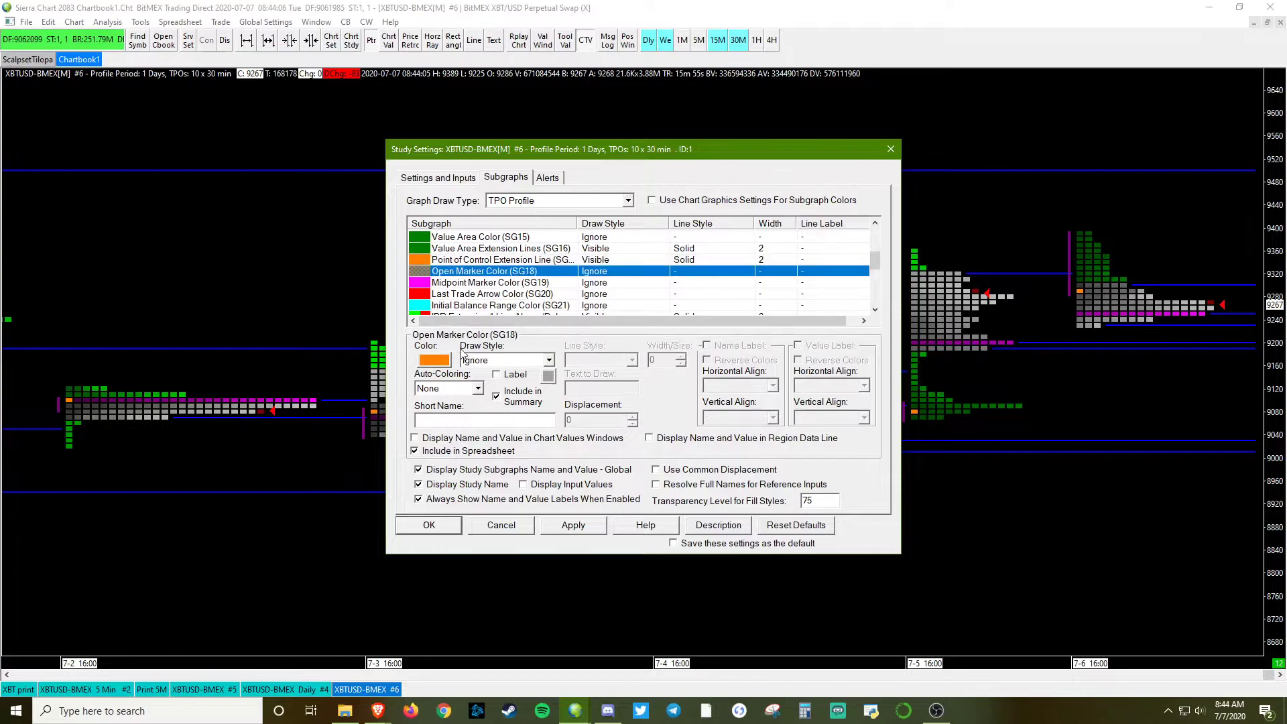
pyautogui.click(434, 360)
pyautogui.click(545, 309)
pyautogui.click(520, 445)
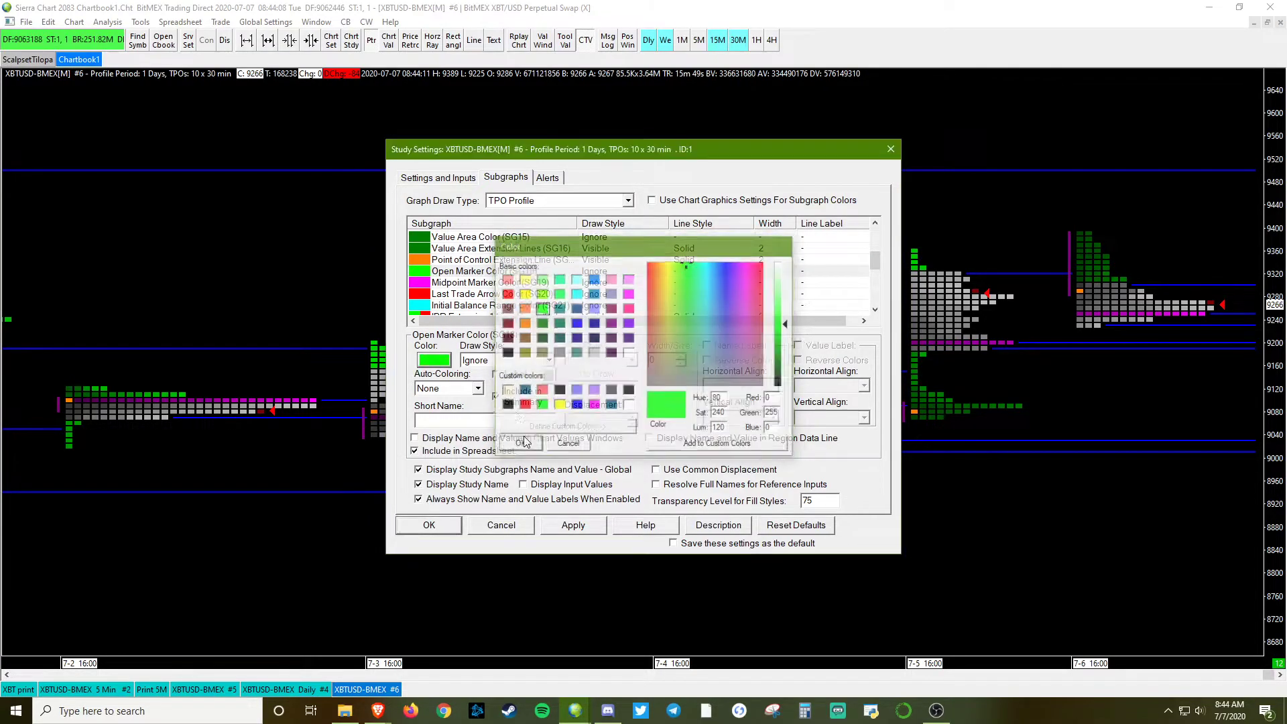
pyautogui.scroll(-1, 494, 285)
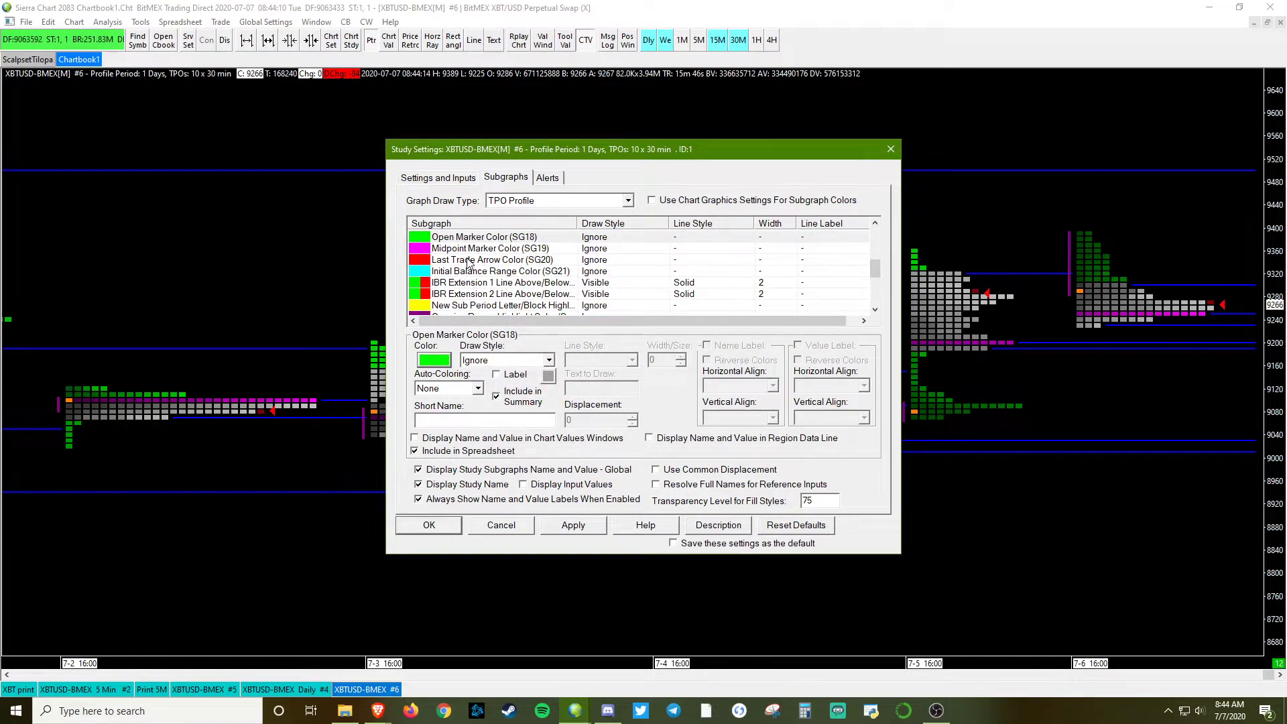
pyautogui.click(469, 260)
pyautogui.click(431, 362)
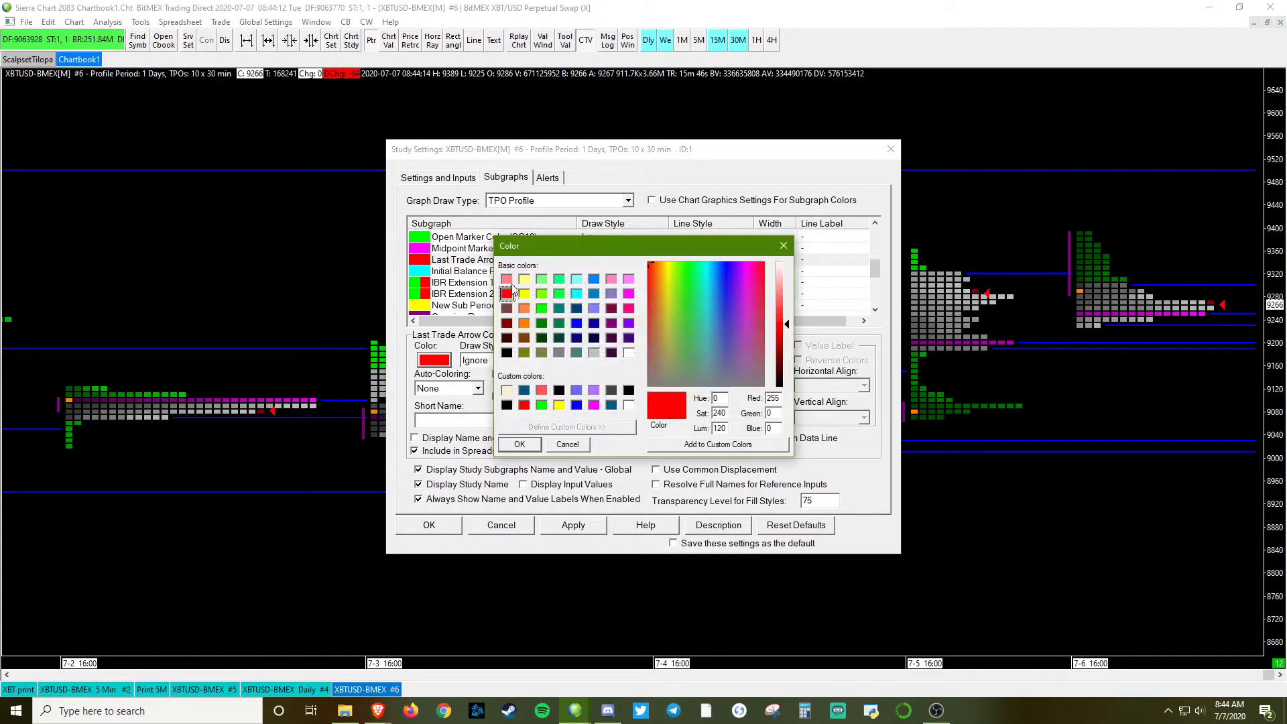
pyautogui.click(504, 288)
pyautogui.click(520, 445)
# Step: Look through the initial balance range and IBR Extension 2 subgraph entries
pyautogui.click(484, 271)
pyautogui.click(484, 293)
pyautogui.scroll(-1, 486, 298)
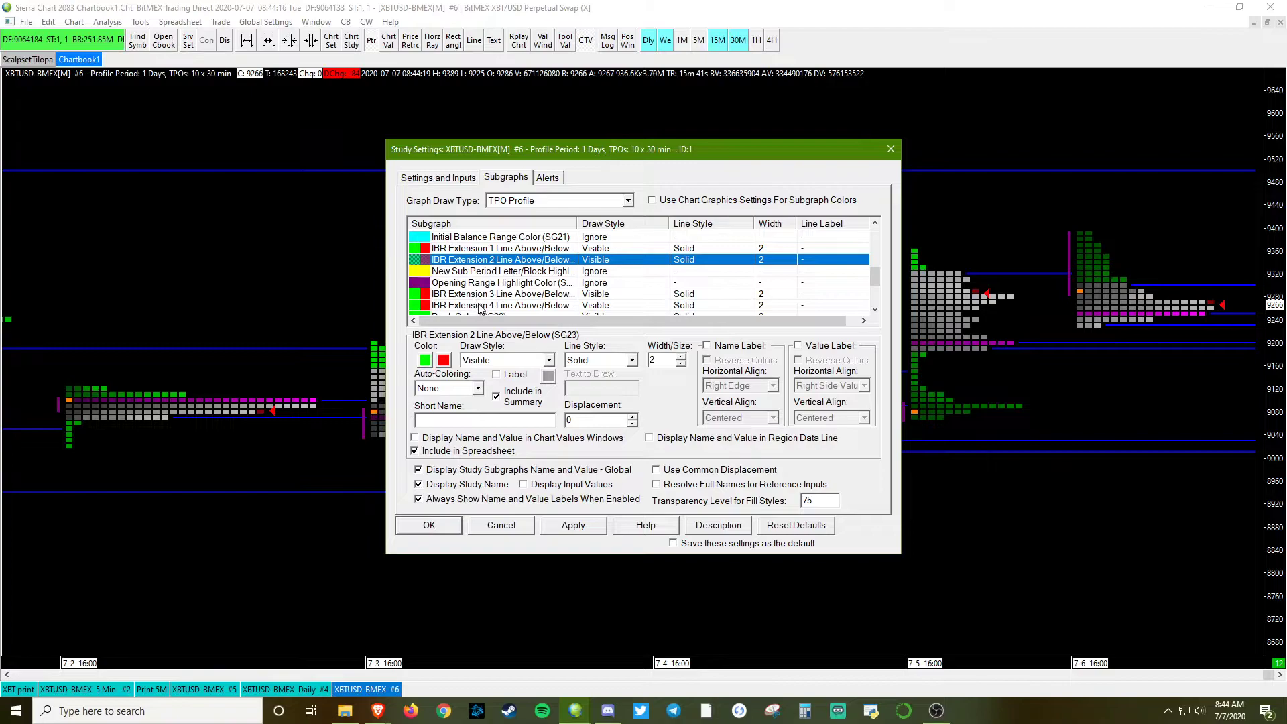
pyautogui.scroll(1, 483, 307)
pyautogui.scroll(-1, 477, 303)
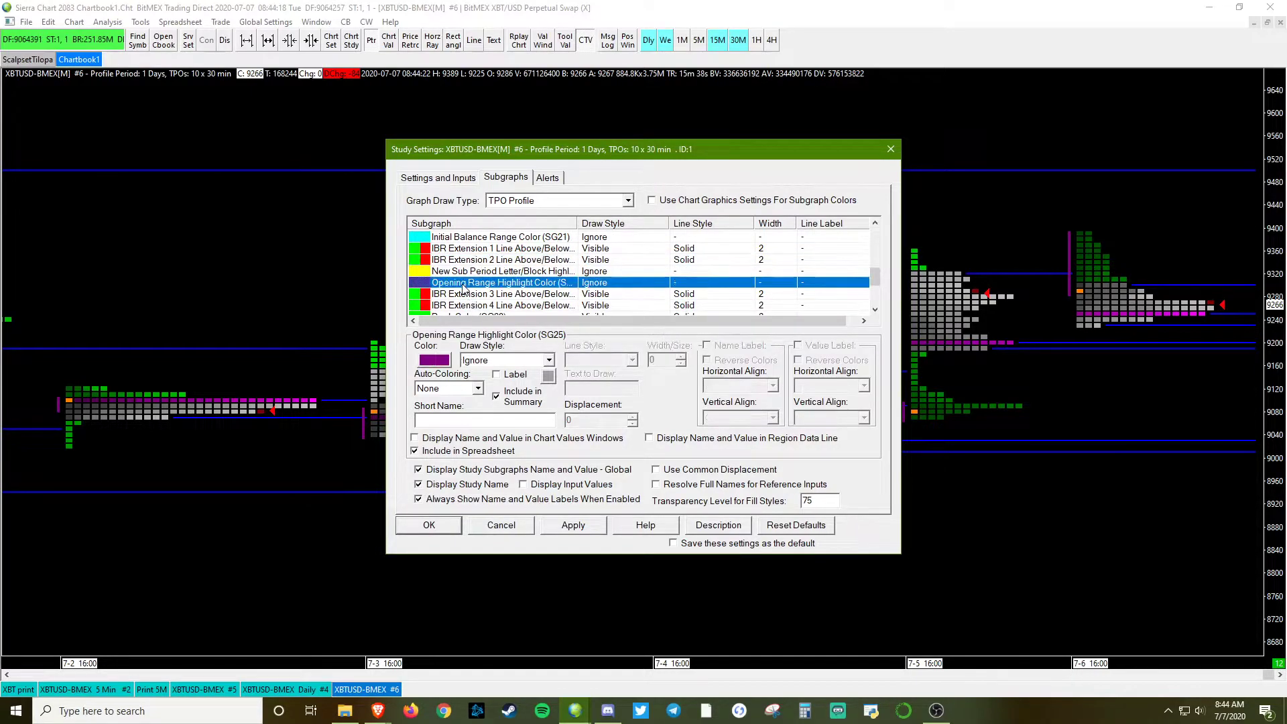
# Step: Make the opening range highlight light blue and apply it
pyautogui.click(443, 360)
pyautogui.click(594, 308)
pyautogui.click(519, 444)
pyautogui.click(573, 525)
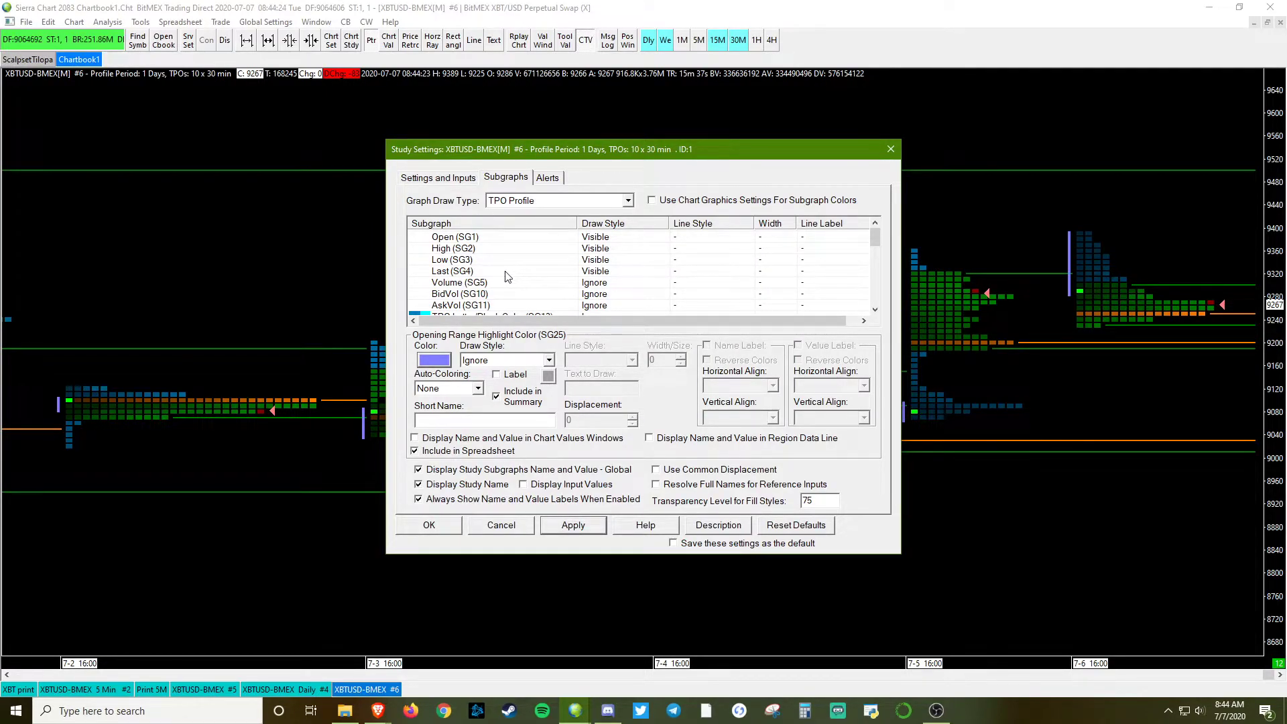
# Step: Make the close marker red, apply, and close Study Settings with OK
pyautogui.scroll(-2, 510, 281)
pyautogui.scroll(-4, 510, 281)
pyautogui.click(474, 295)
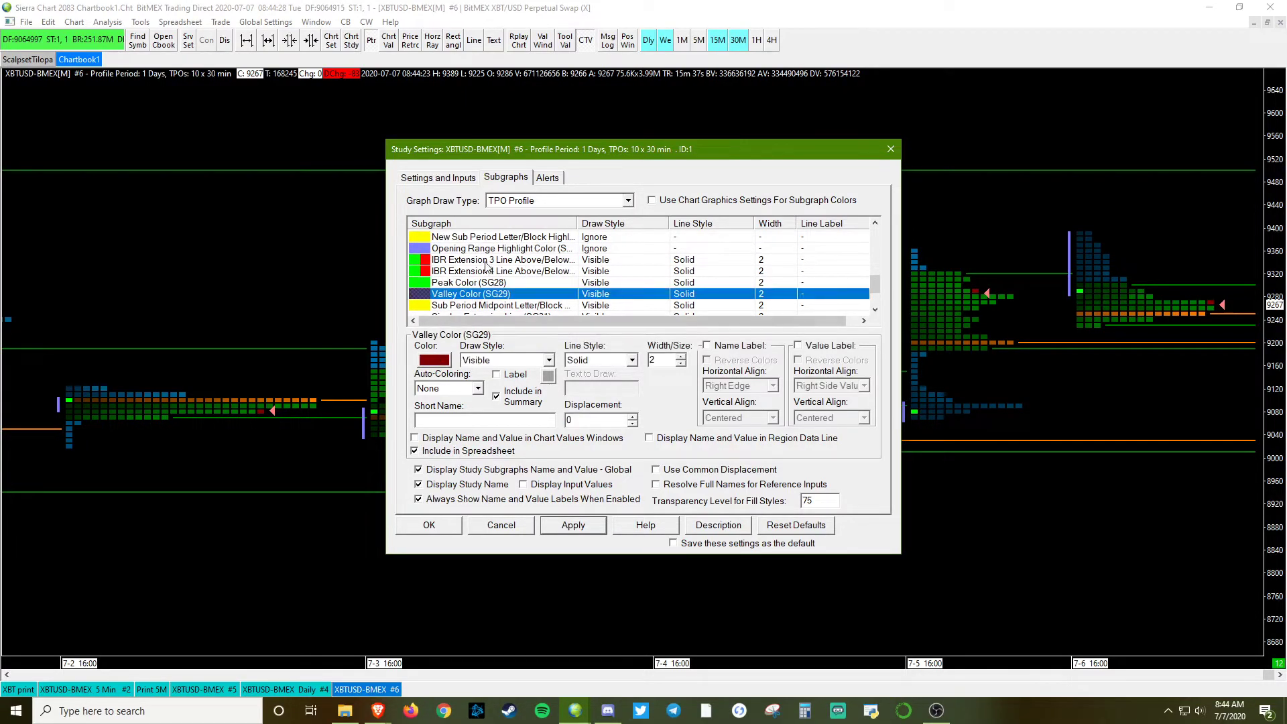
pyautogui.scroll(-1, 476, 288)
pyautogui.click(453, 295)
pyautogui.click(435, 360)
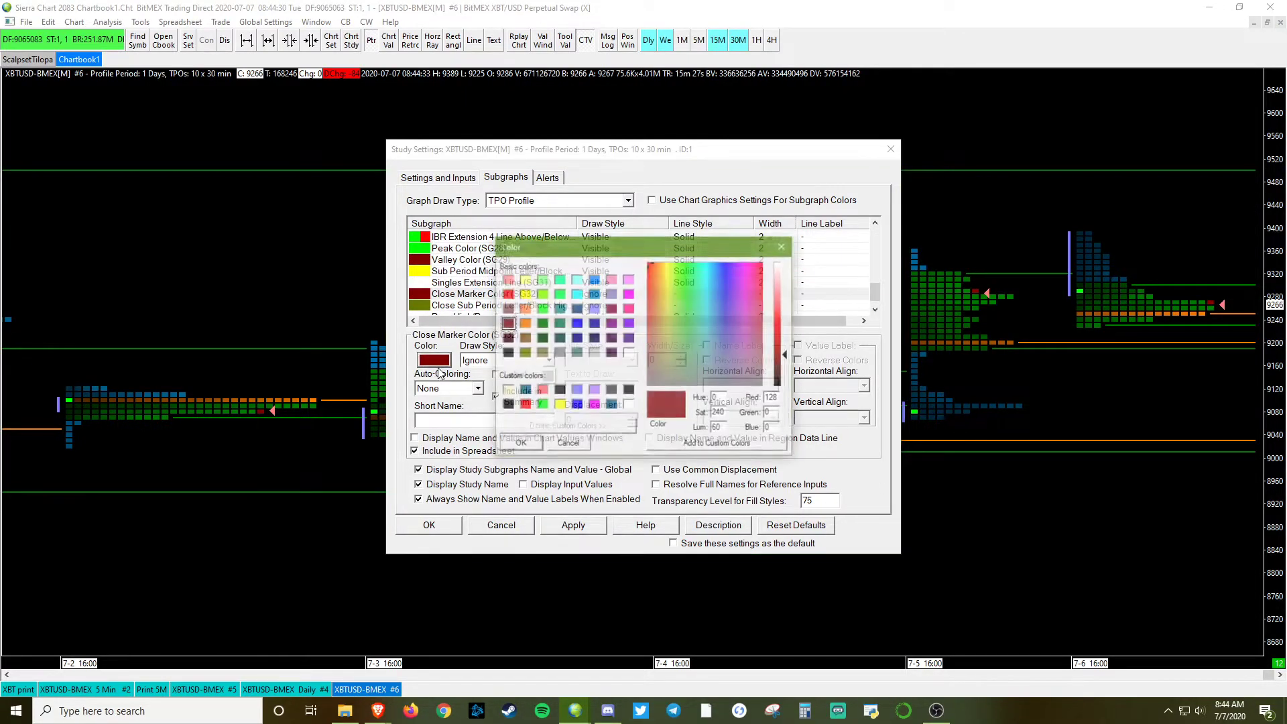
pyautogui.click(507, 295)
pyautogui.click(520, 444)
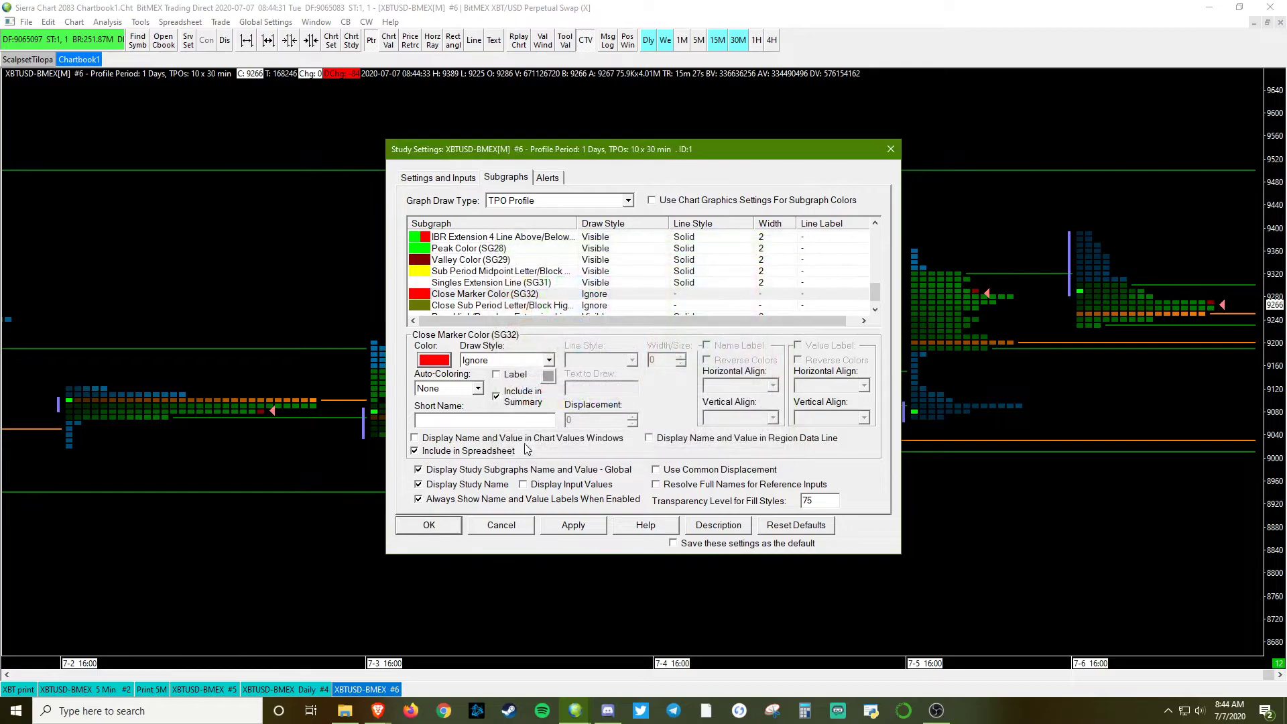
pyautogui.click(578, 532)
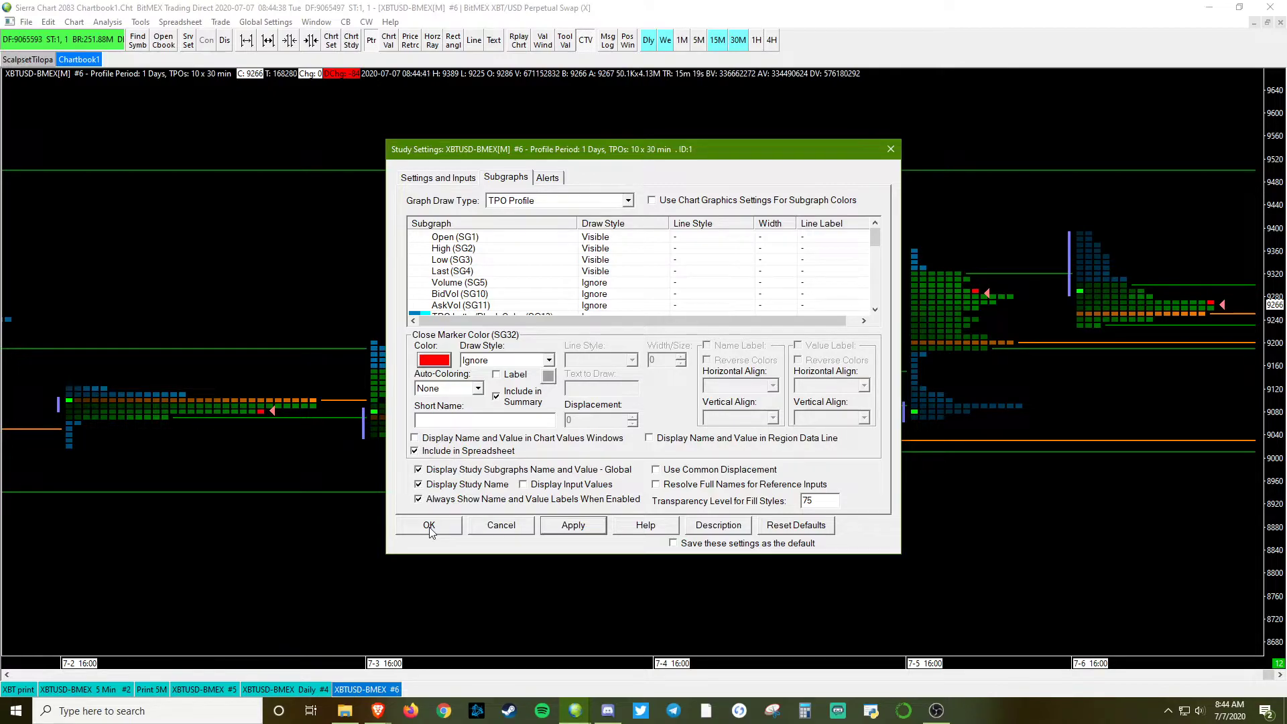
pyautogui.click(430, 525)
# Step: Compress the time axis to show 6-23 through 7-6 and stretch profiles vertically
pyautogui.moveTo(495, 668); pyautogui.dragTo(730, 633)
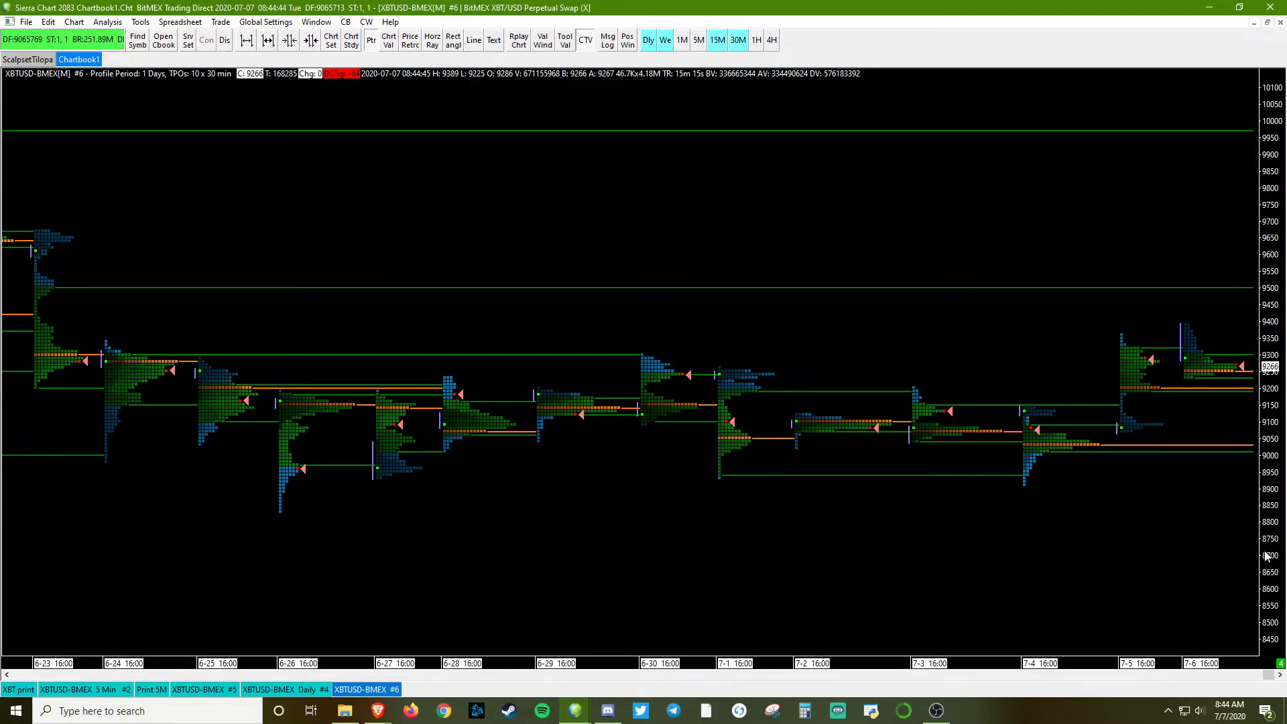
pyautogui.moveTo(1266, 557); pyautogui.dragTo(1256, 588)
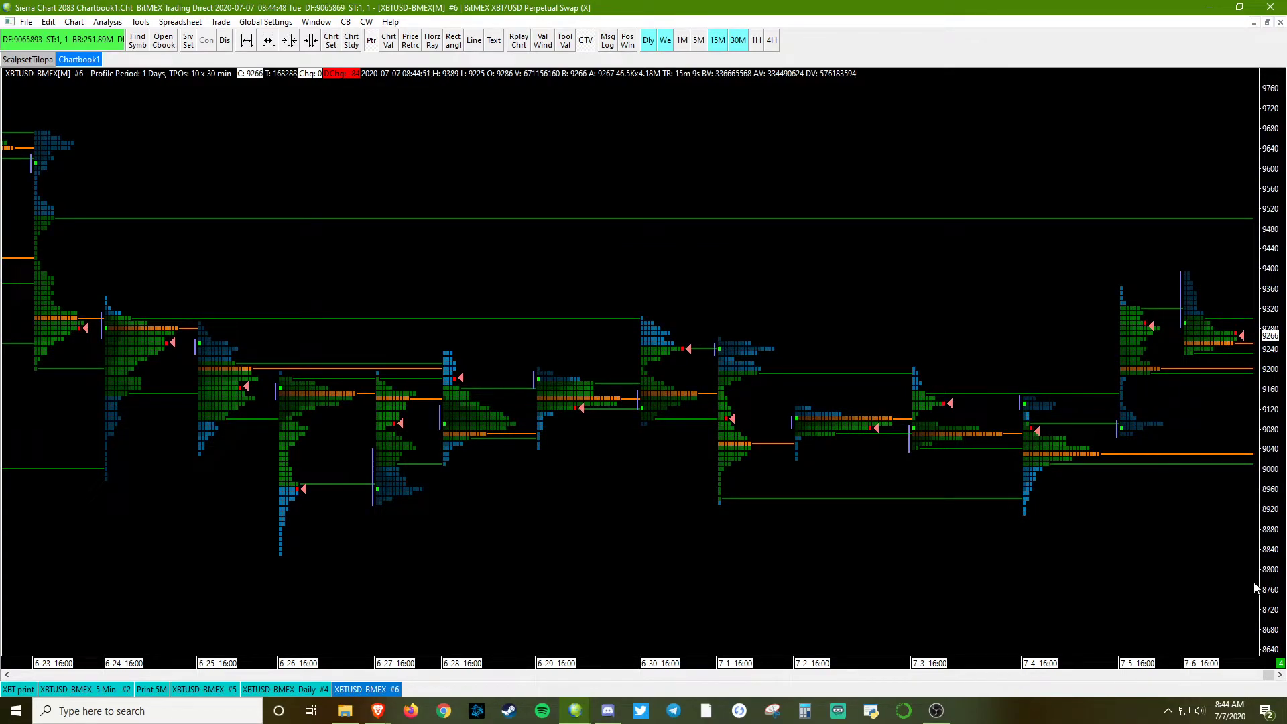